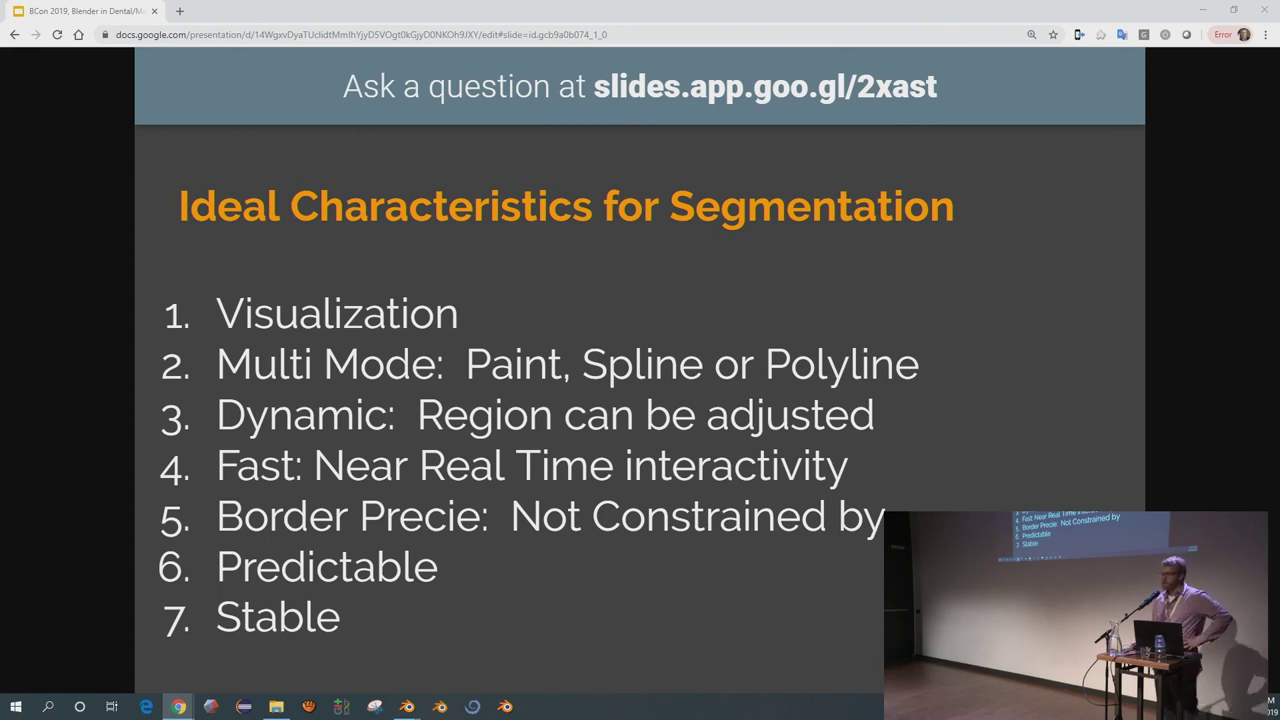
Advance the slideshow from the ideal segmentation characteristics through the tool comparison table to the tooth-painting video on slide 22
{"action": "key", "text": "Right"}
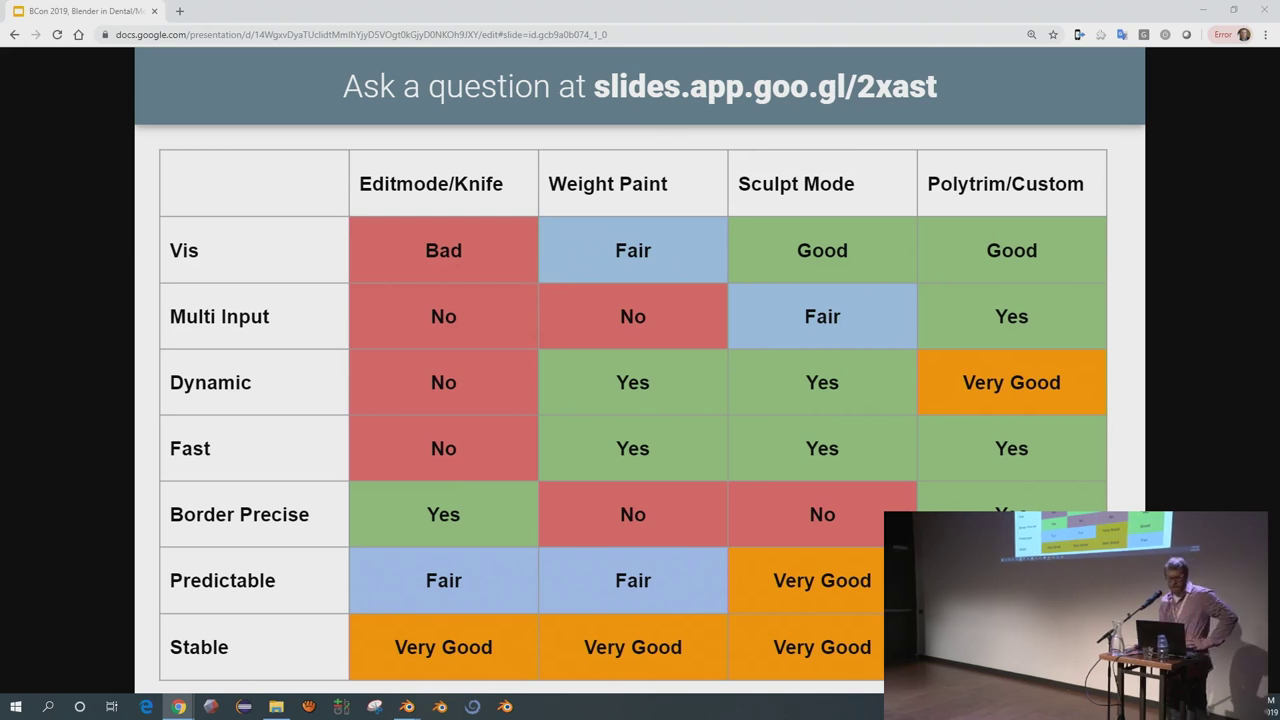
{"action": "key", "text": "Right"}
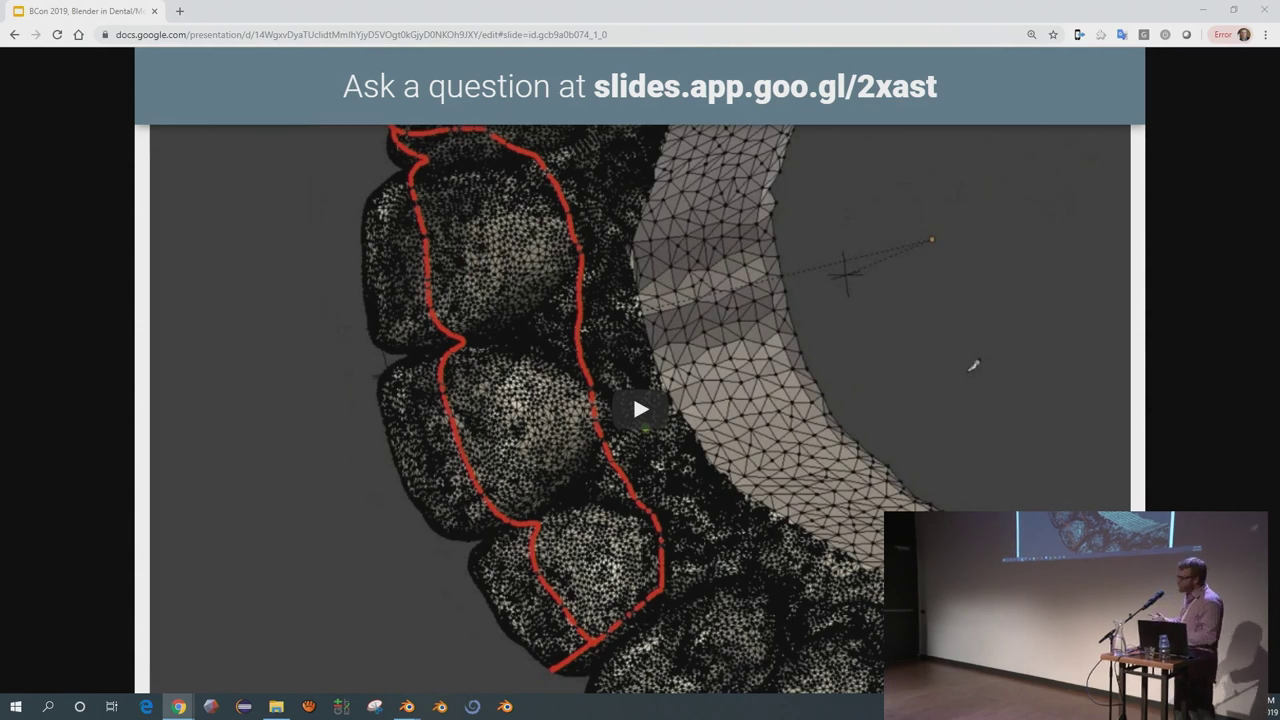
{"action": "key", "text": "Right"}
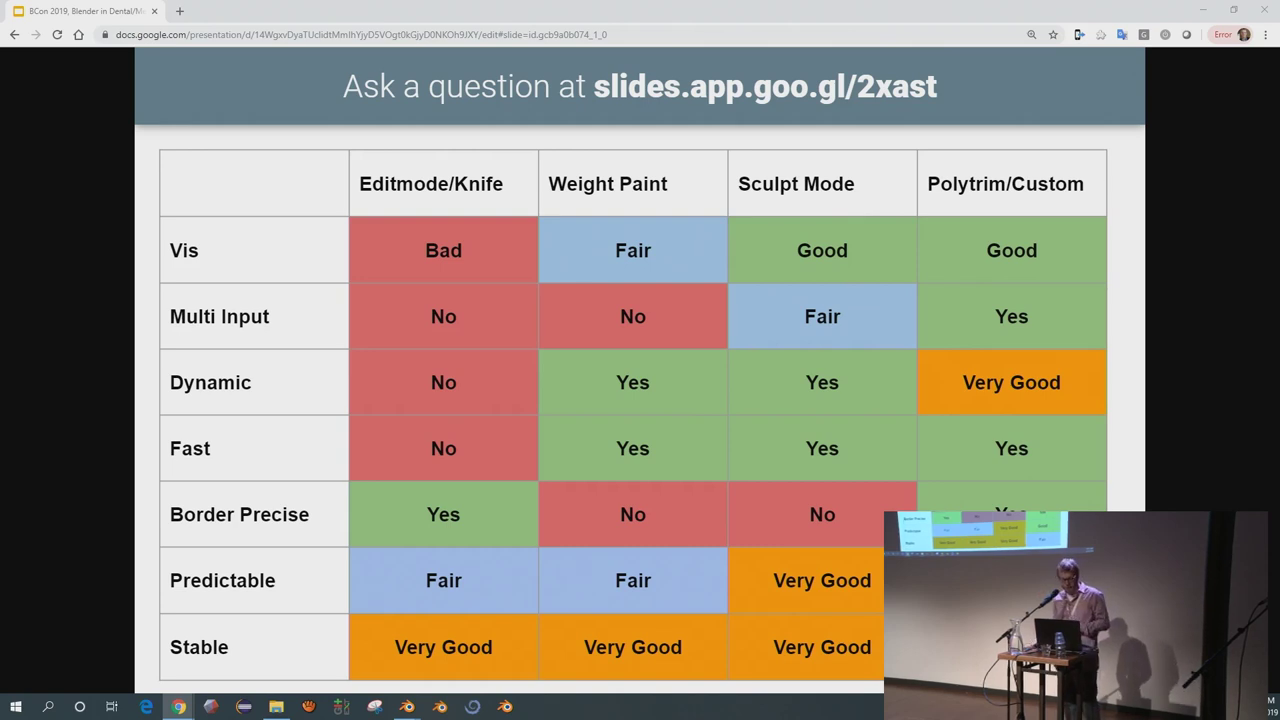
{"action": "key", "text": "Right"}
{"action": "key", "text": "Right"}
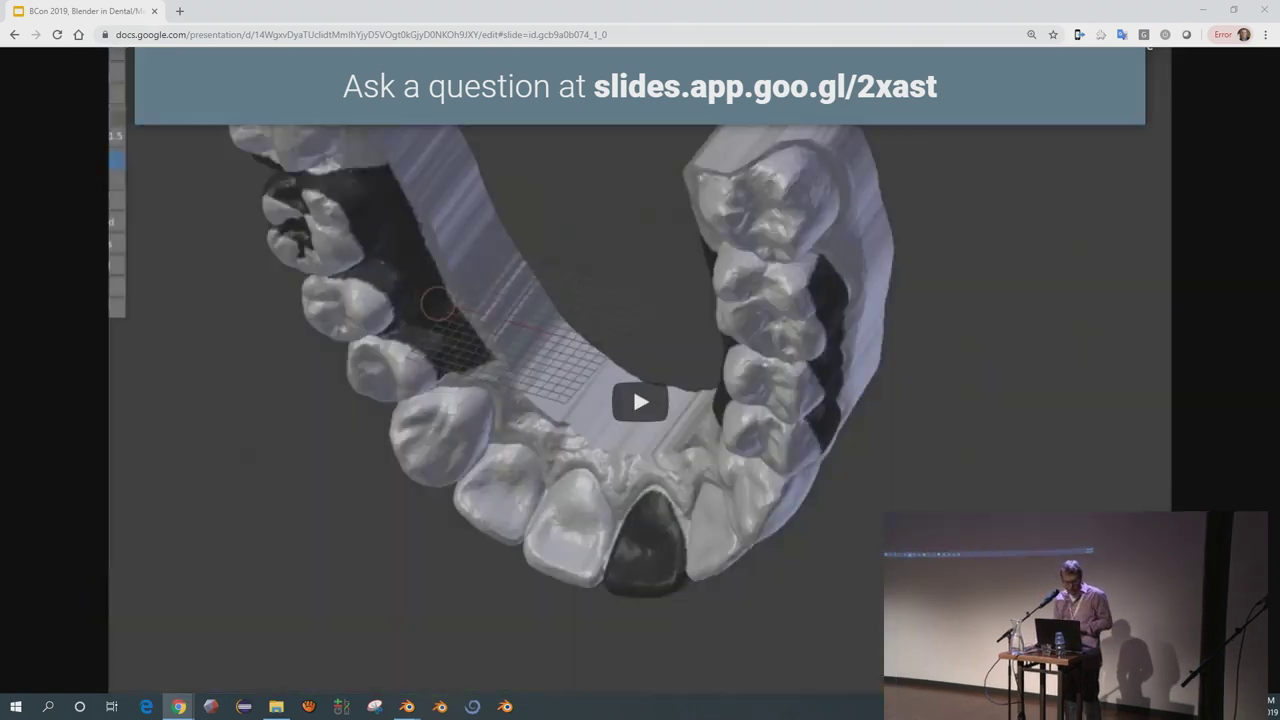
{"action": "key", "text": "Right"}
{"action": "key", "text": "Left"}
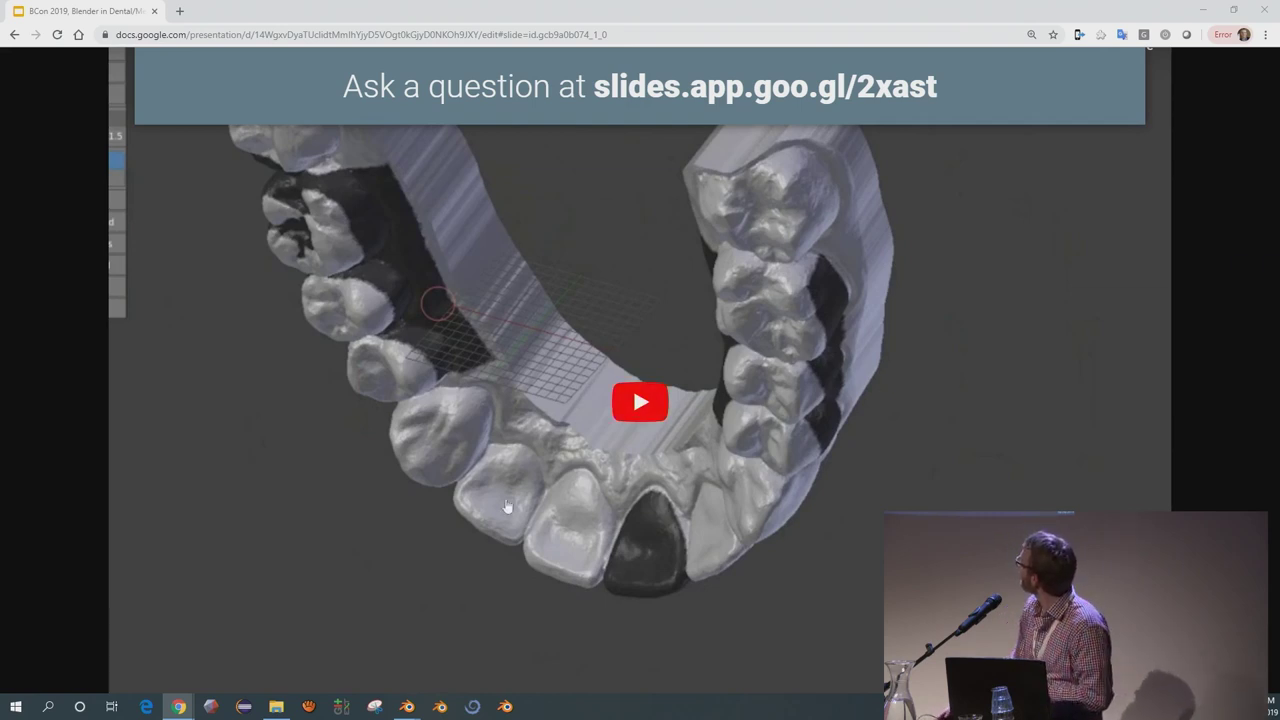
Play the tooth-painting video on slide 22 and the embedded boundary-editing video on slide 23
{"action": "left_click", "coordinate": [638, 410]}
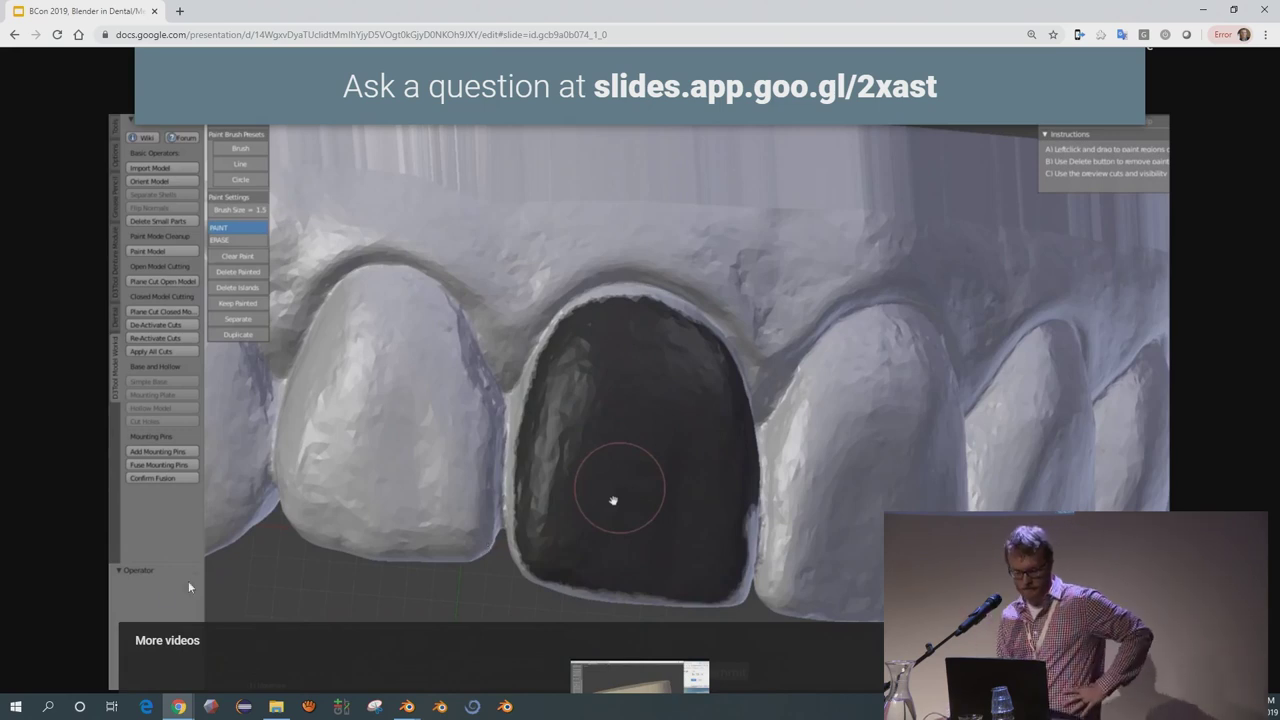
{"action": "mouse_move", "coordinate": [500, 610]}
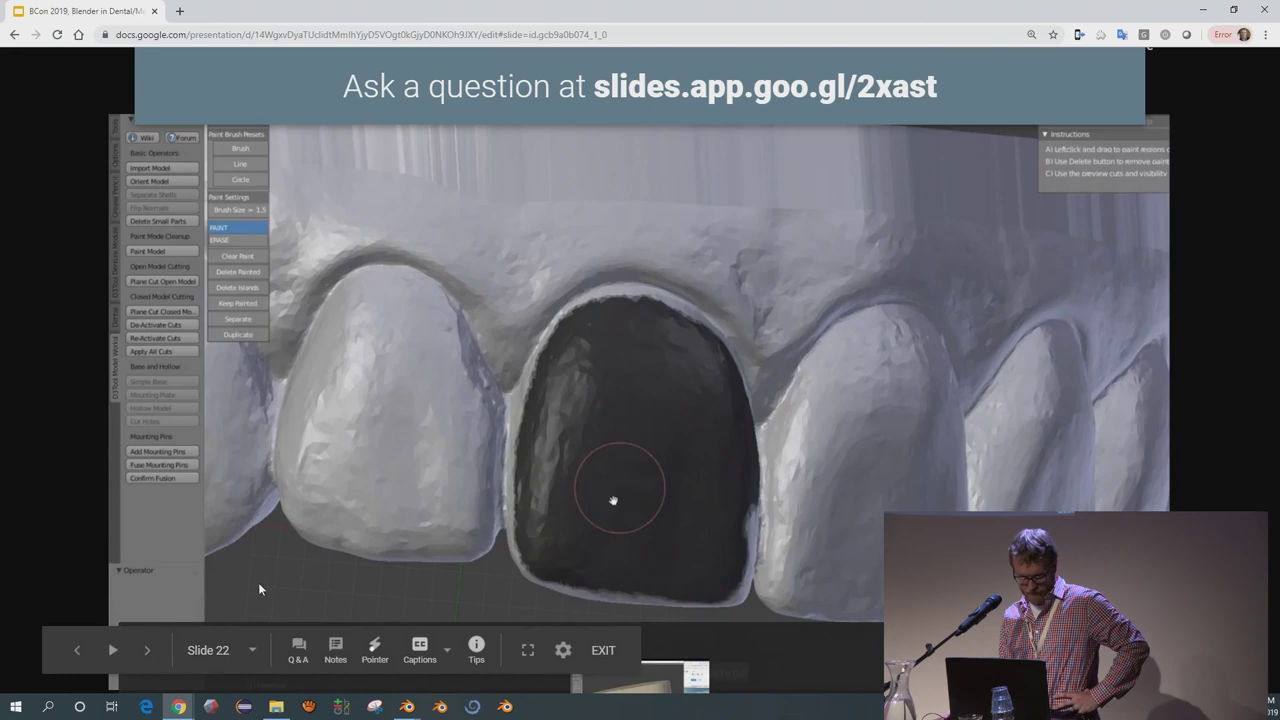
{"action": "key", "text": "Right"}
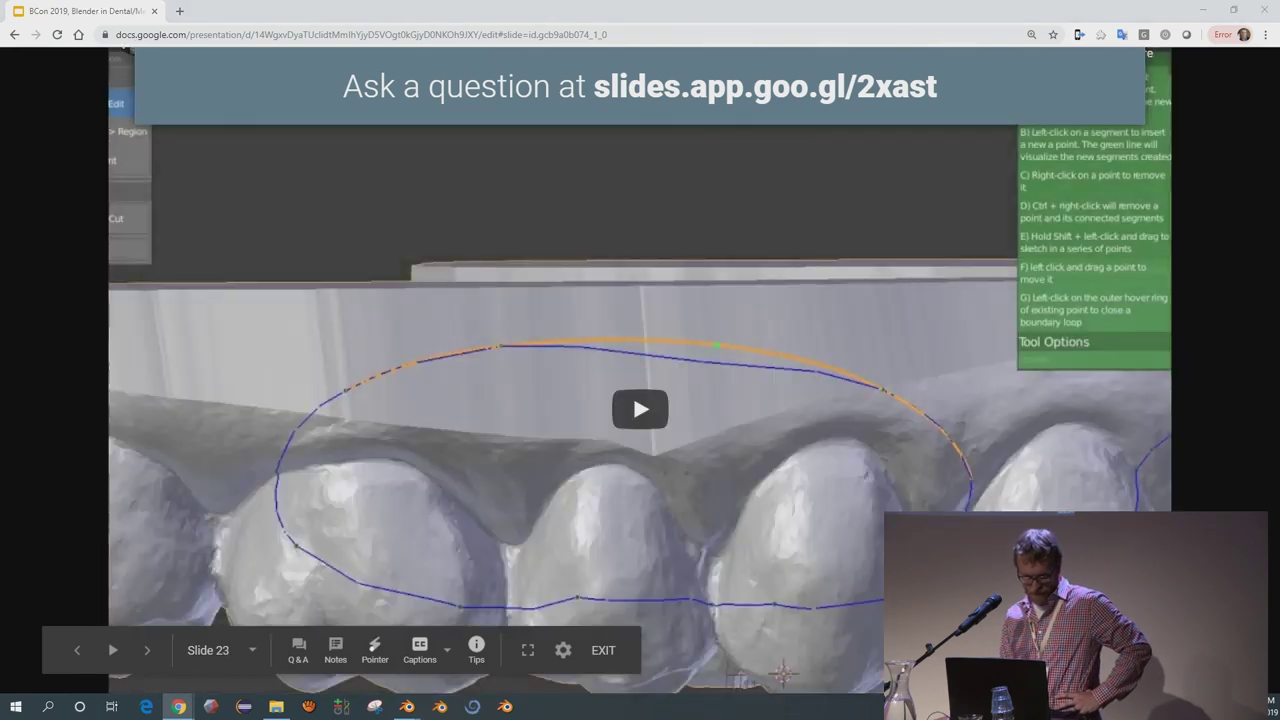
{"action": "left_click", "coordinate": [640, 415]}
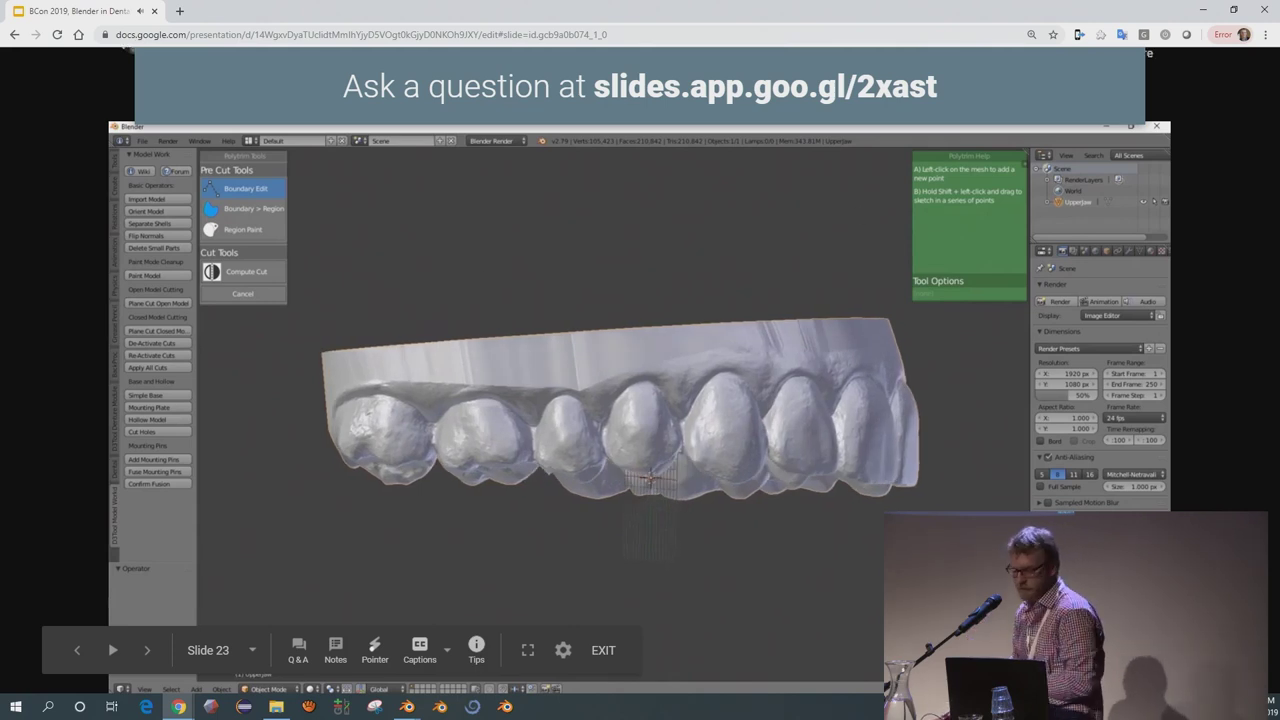
{"action": "left_click", "coordinate": [530, 466]}
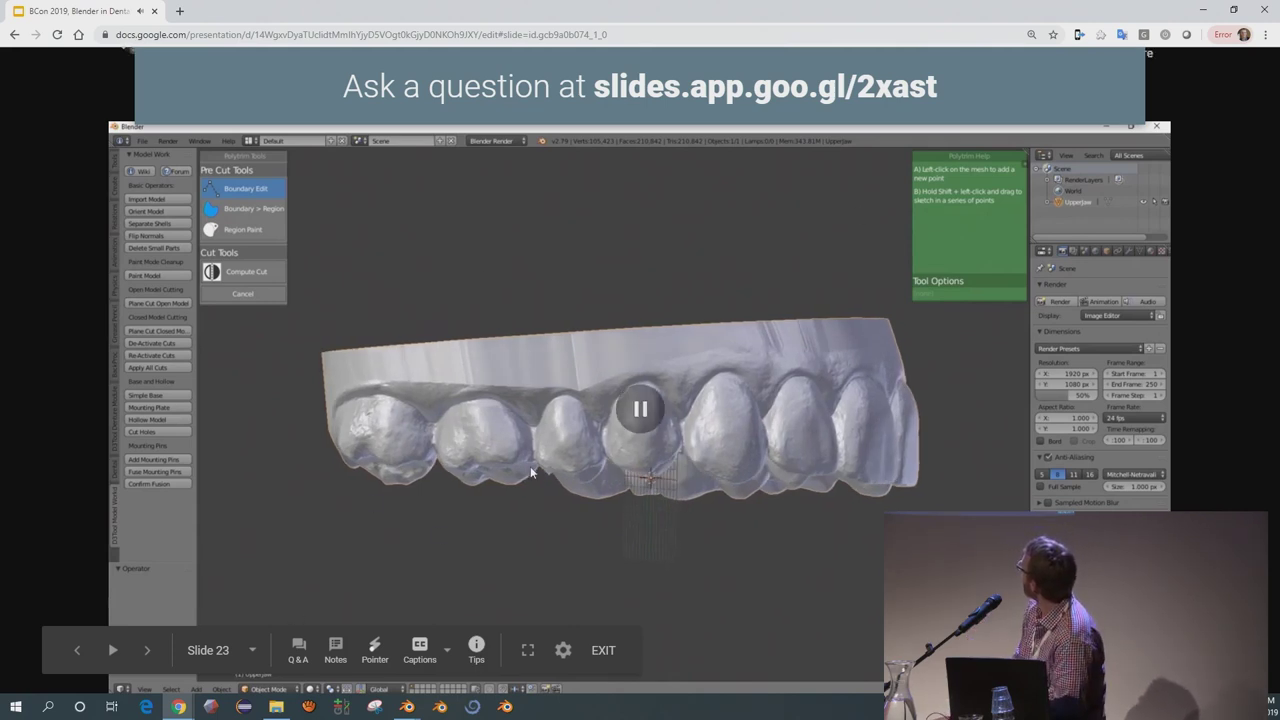
{"action": "left_click", "coordinate": [614, 445]}
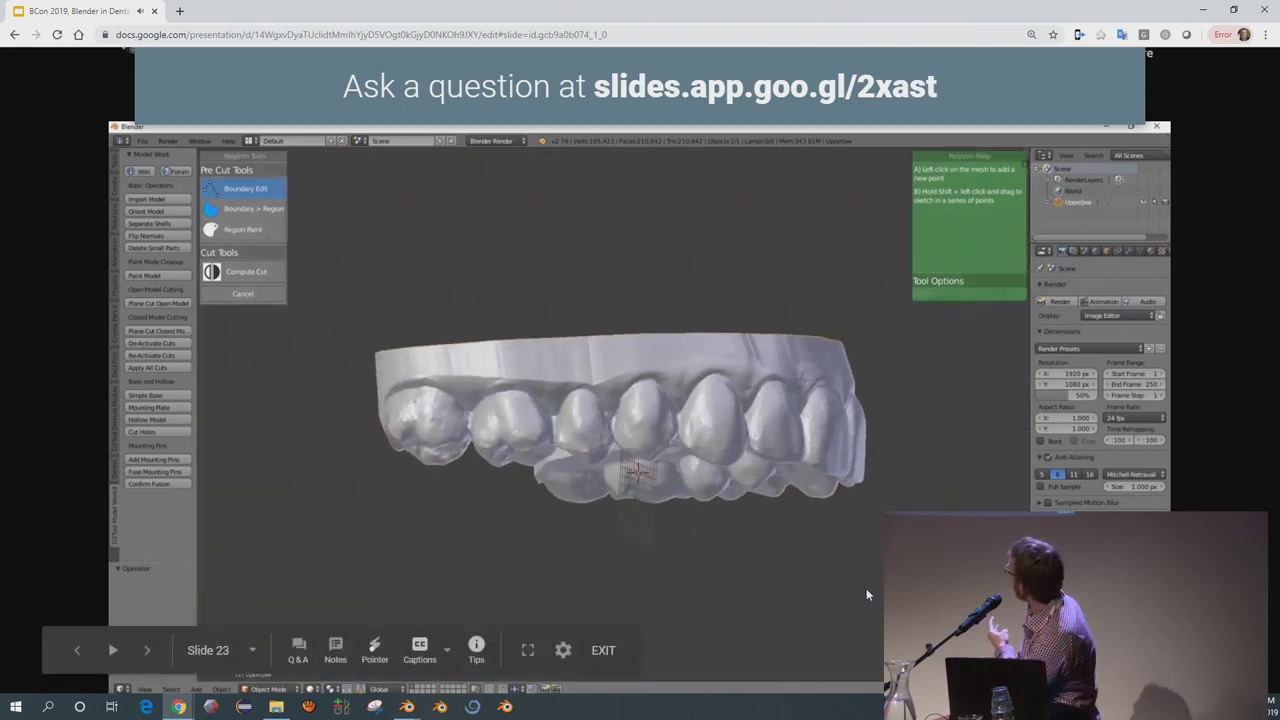
Copy the embedded boundary-editing video's URL and open a new browser tab for it before returning to the slideshow
{"action": "right_click", "coordinate": [714, 496]}
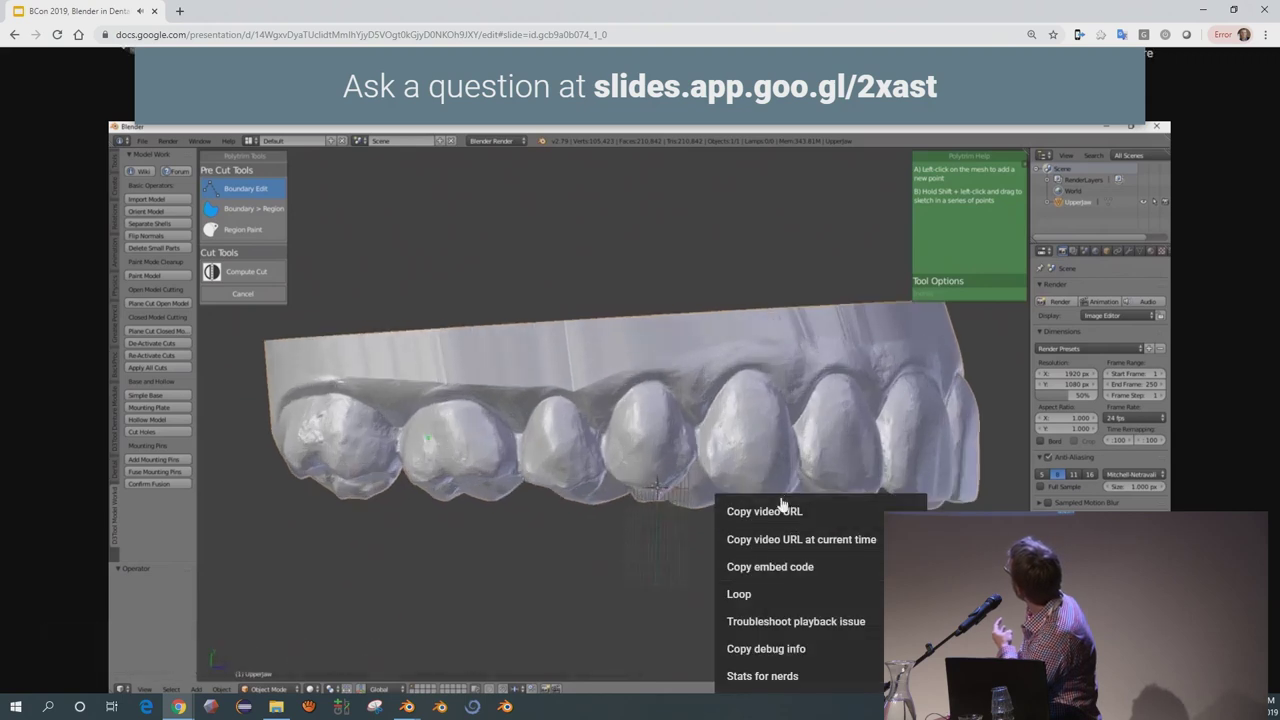
{"action": "left_click", "coordinate": [782, 505]}
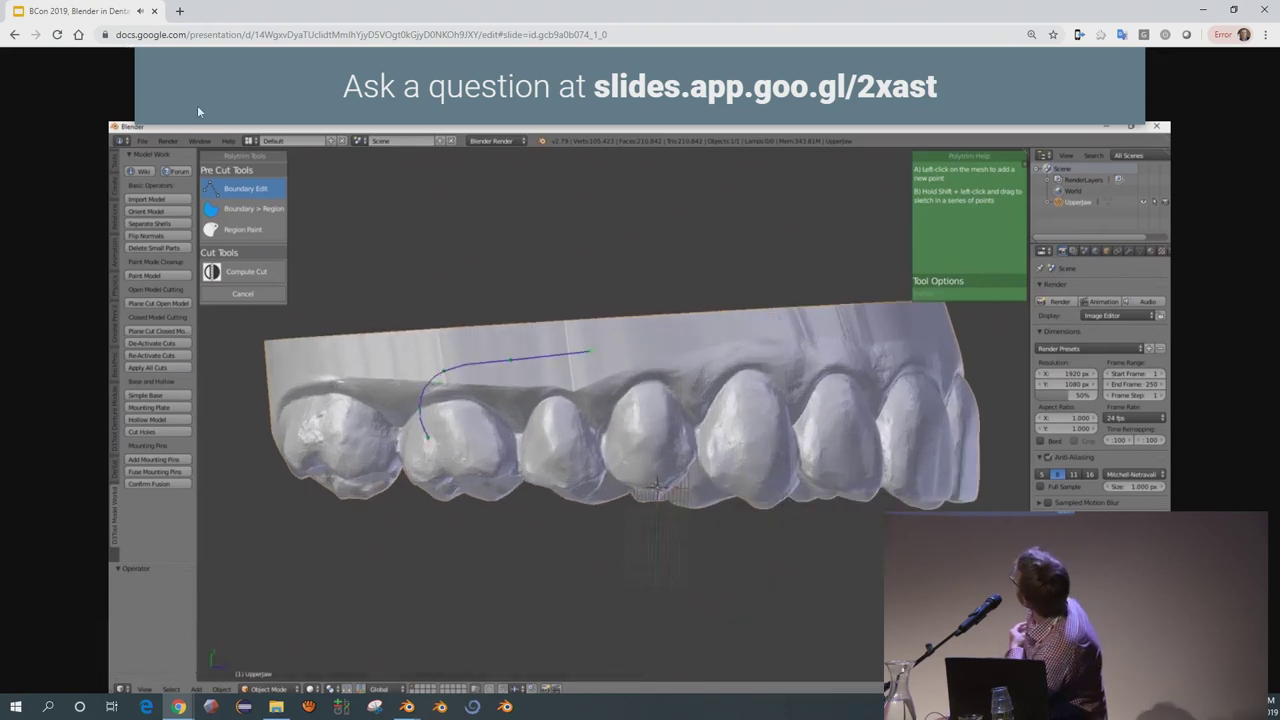
{"action": "left_click", "coordinate": [180, 11]}
{"action": "right_click", "coordinate": [194, 32]}
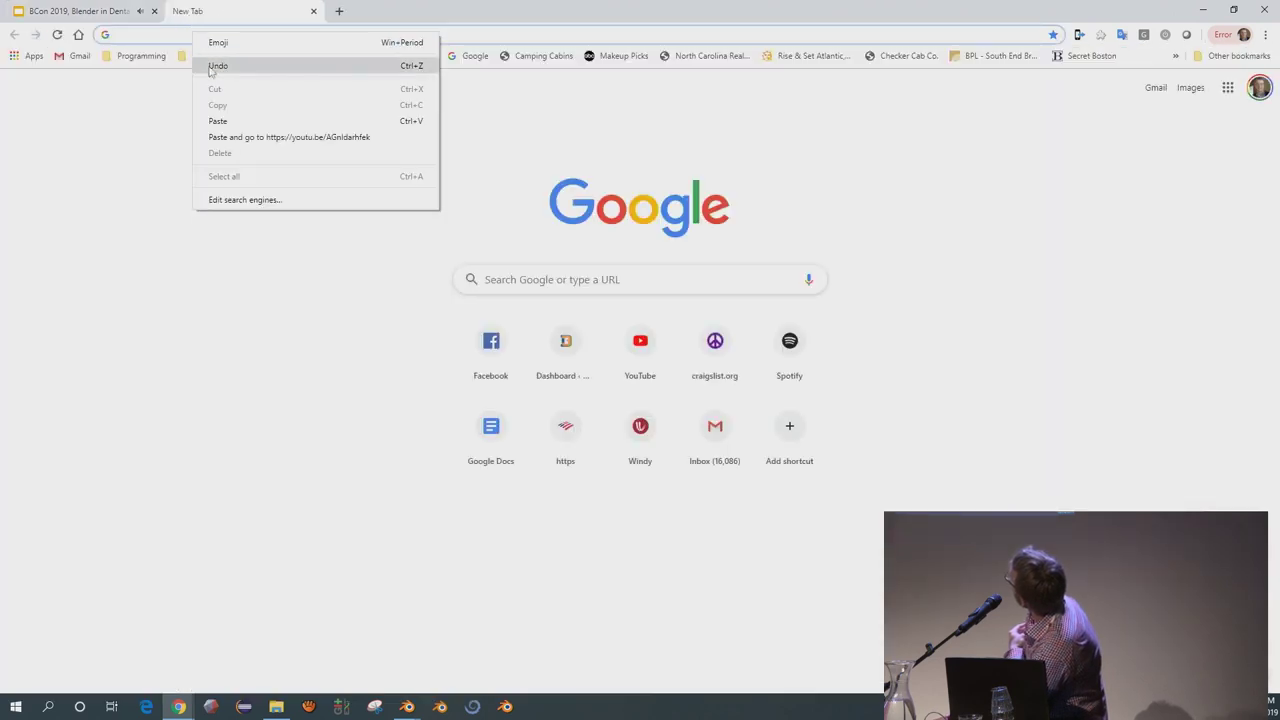
{"action": "left_click", "coordinate": [80, 11]}
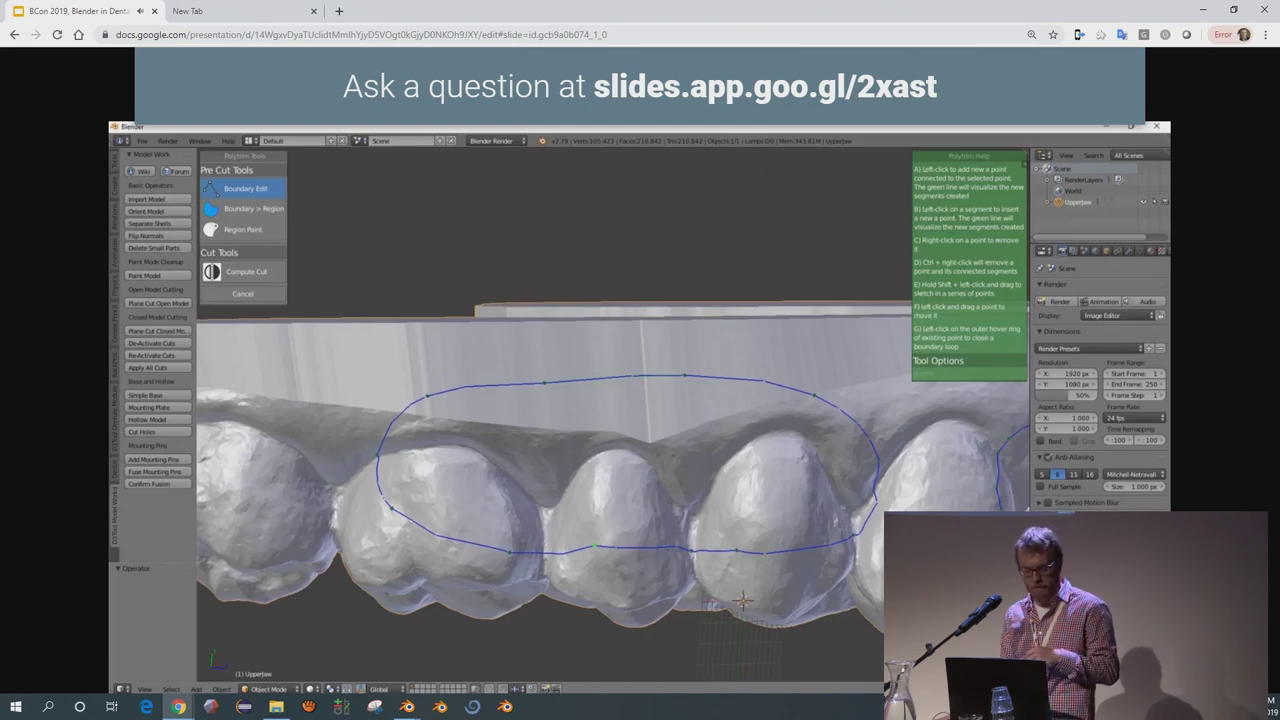
Advance the slideshow through the offset surfaces section to the Solidify Modifier example on slide 28
{"action": "key", "text": "Right"}
{"action": "key", "text": "Right"}
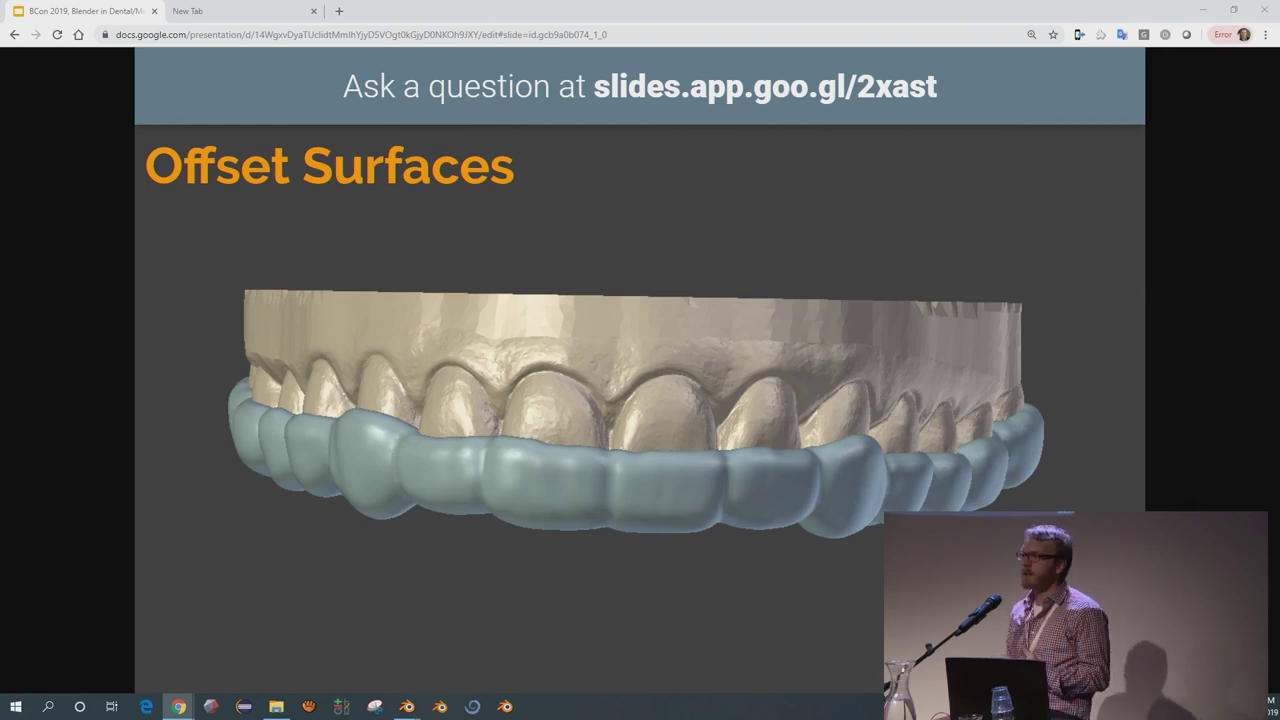
{"action": "key", "text": "Right"}
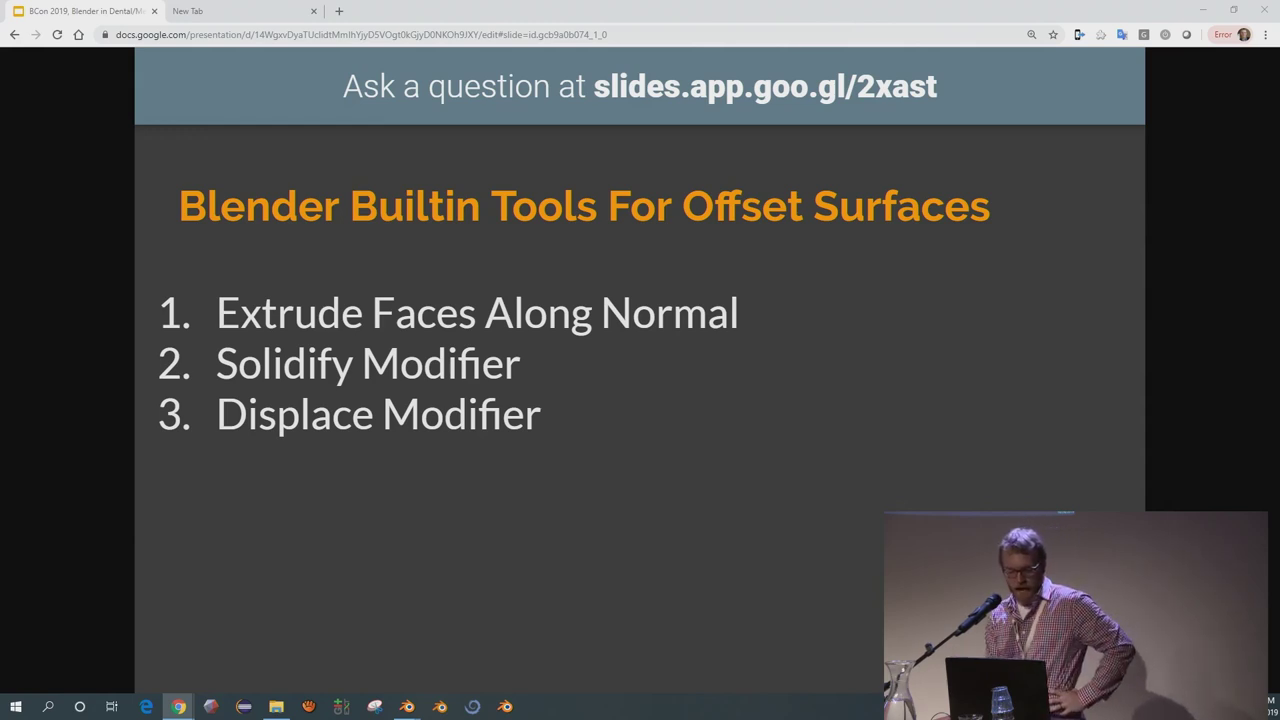
{"action": "key", "text": "Right"}
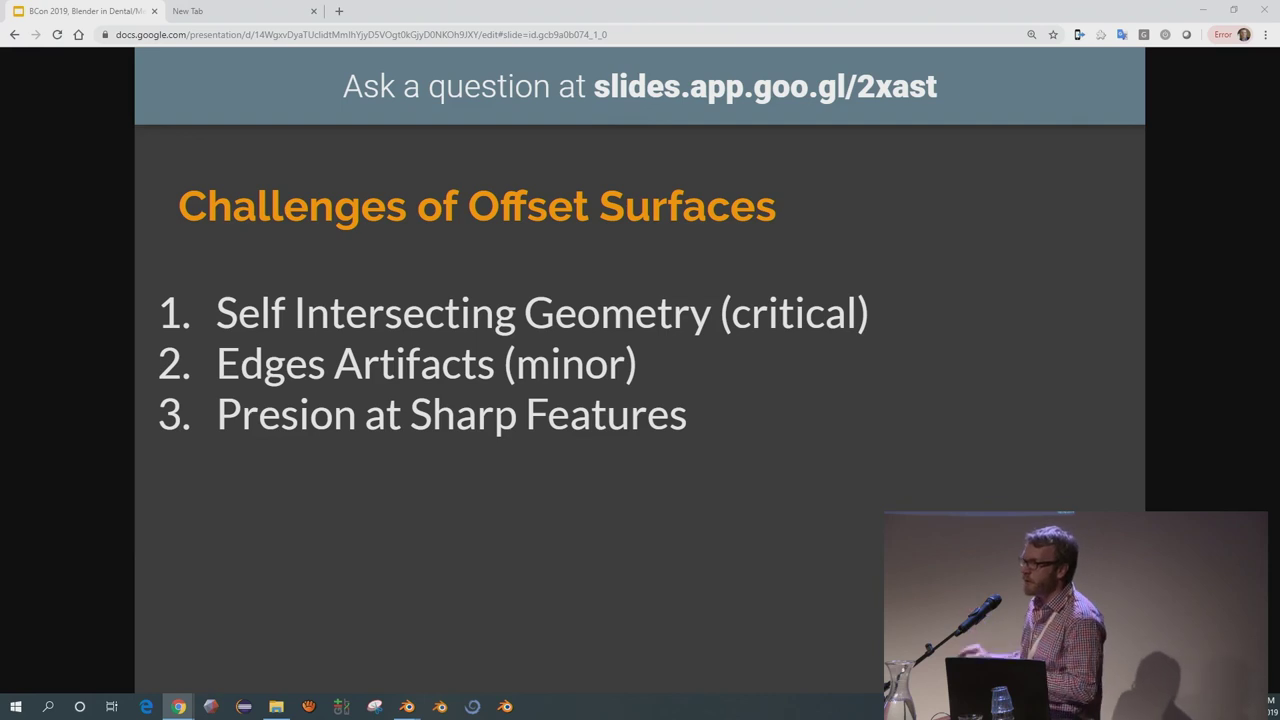
{"action": "key", "text": "Right"}
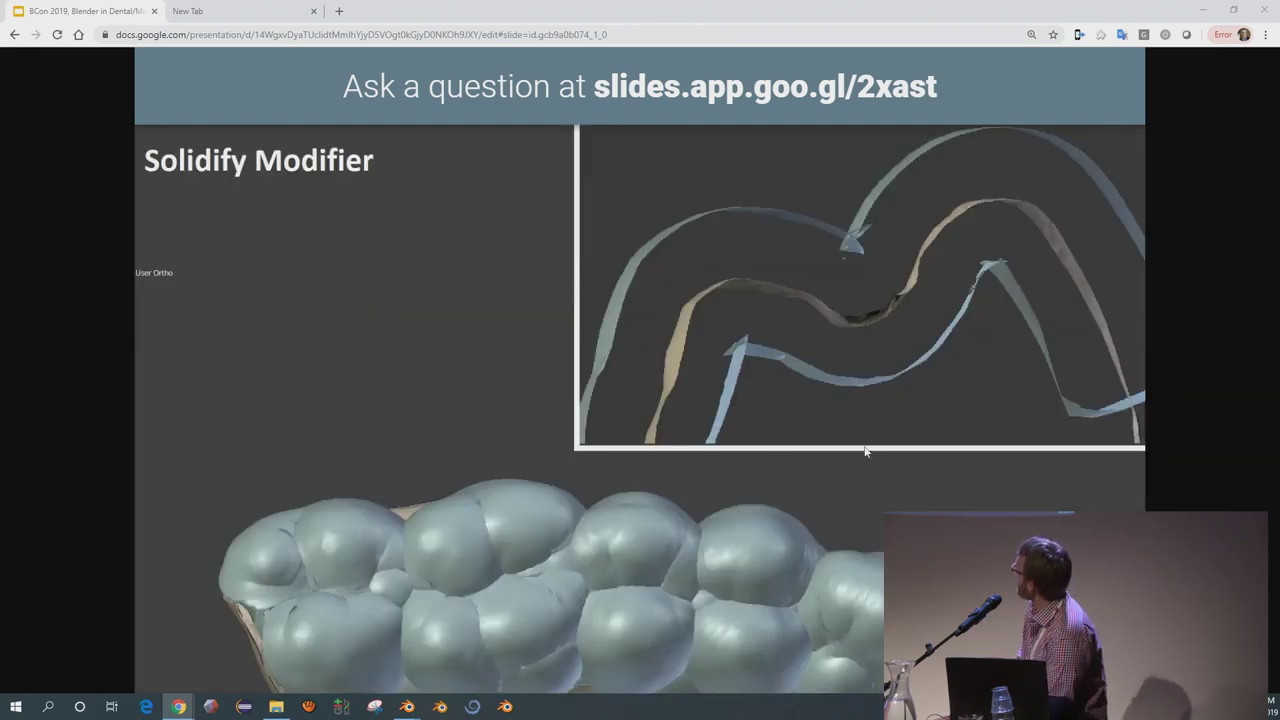
{"action": "mouse_move", "coordinate": [771, 400]}
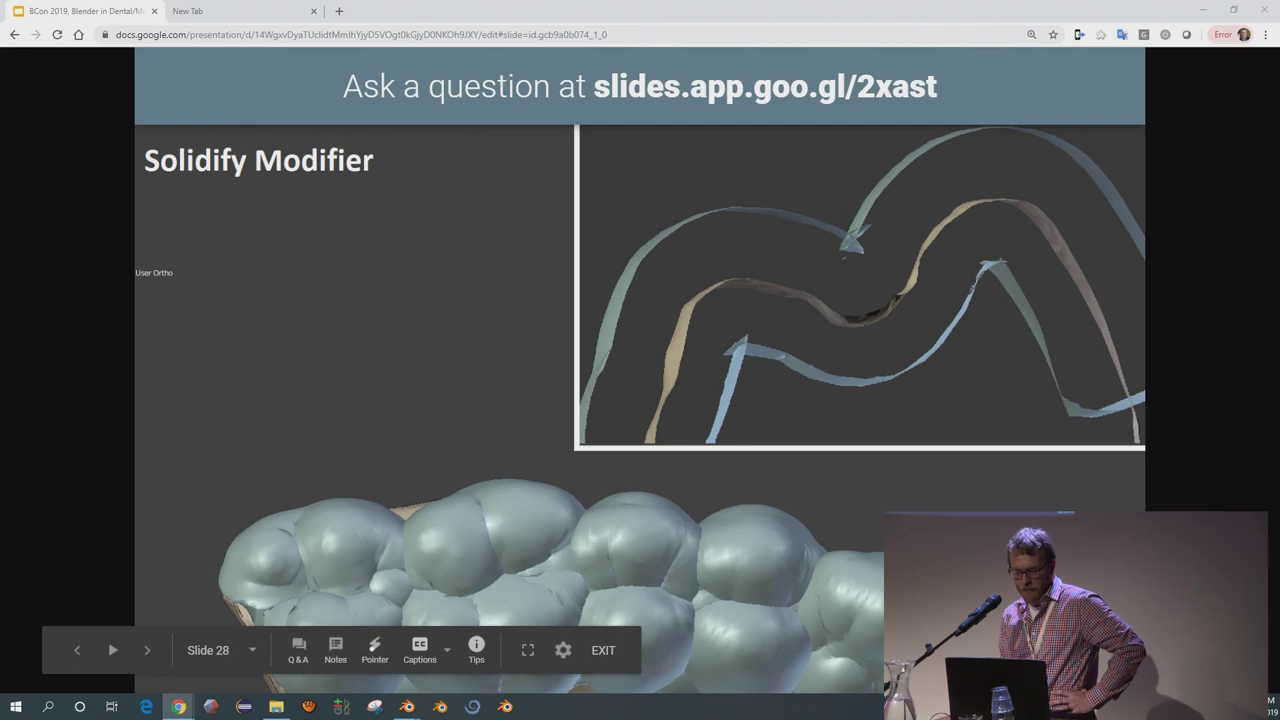
Advance through the metaball offset slides, from the volumetric solution to using average edge length to control packing
{"action": "key", "text": "Right"}
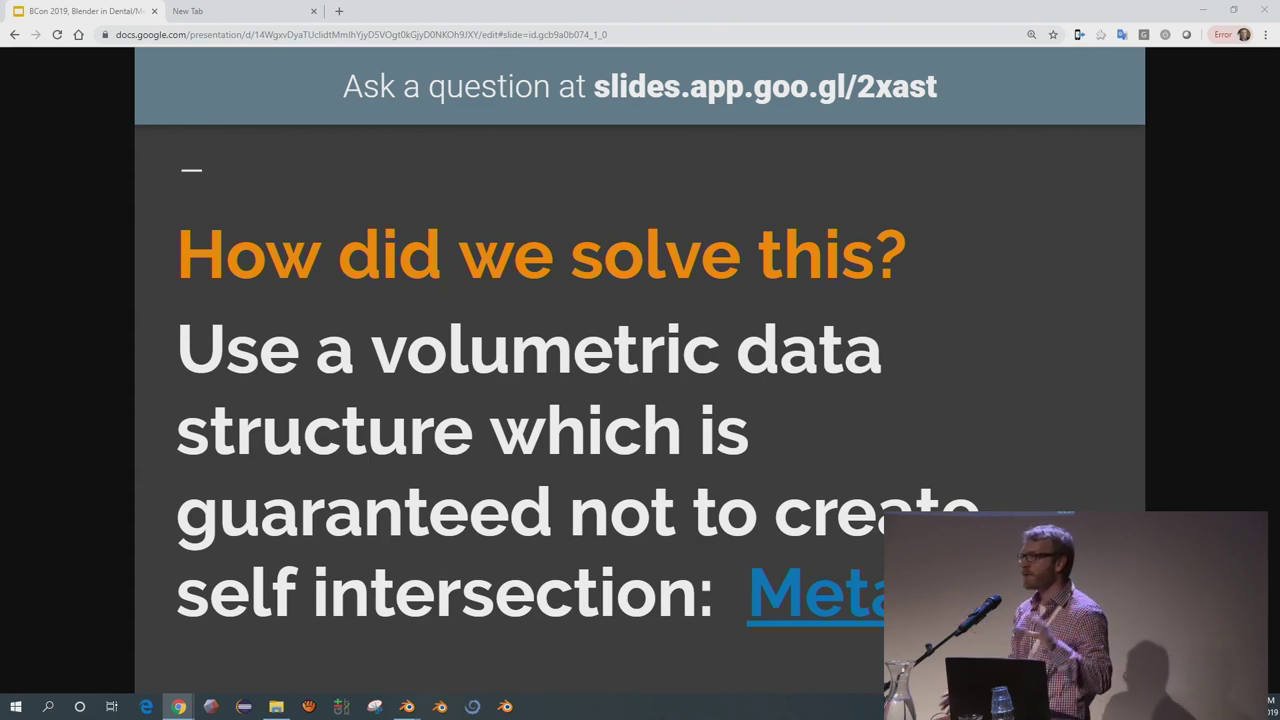
{"action": "key", "text": "Right"}
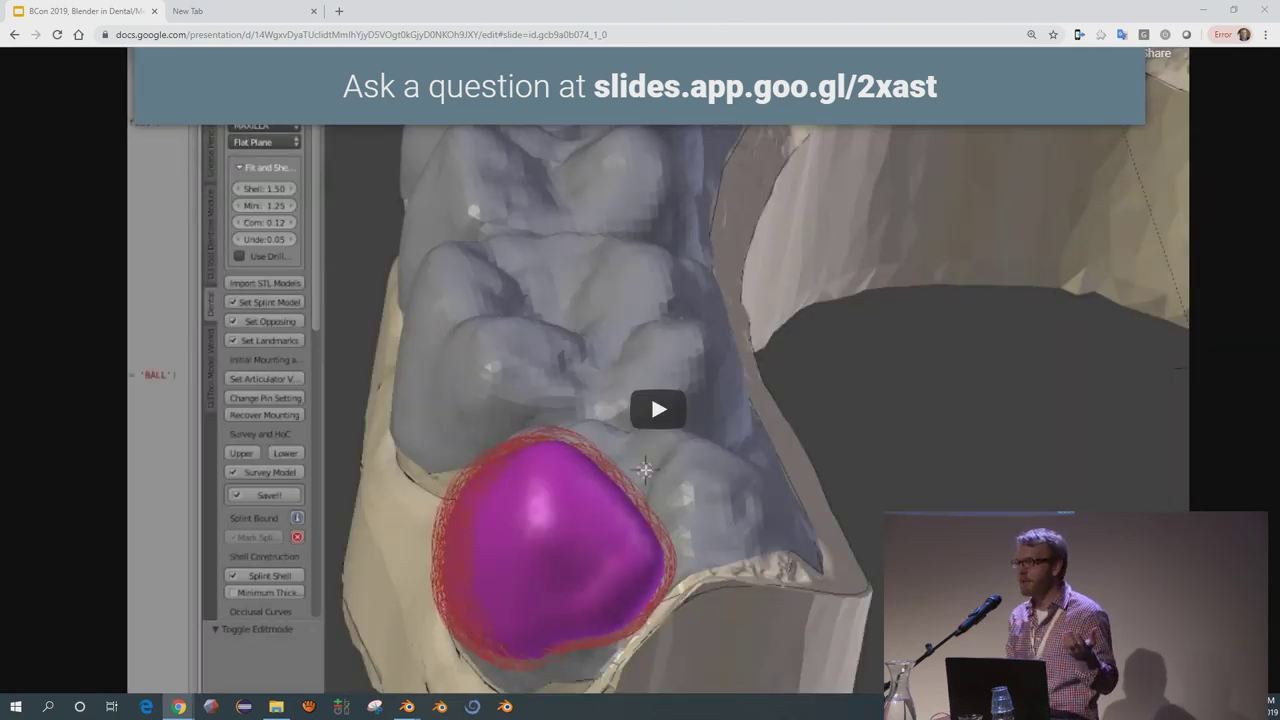
{"action": "key", "text": "Right"}
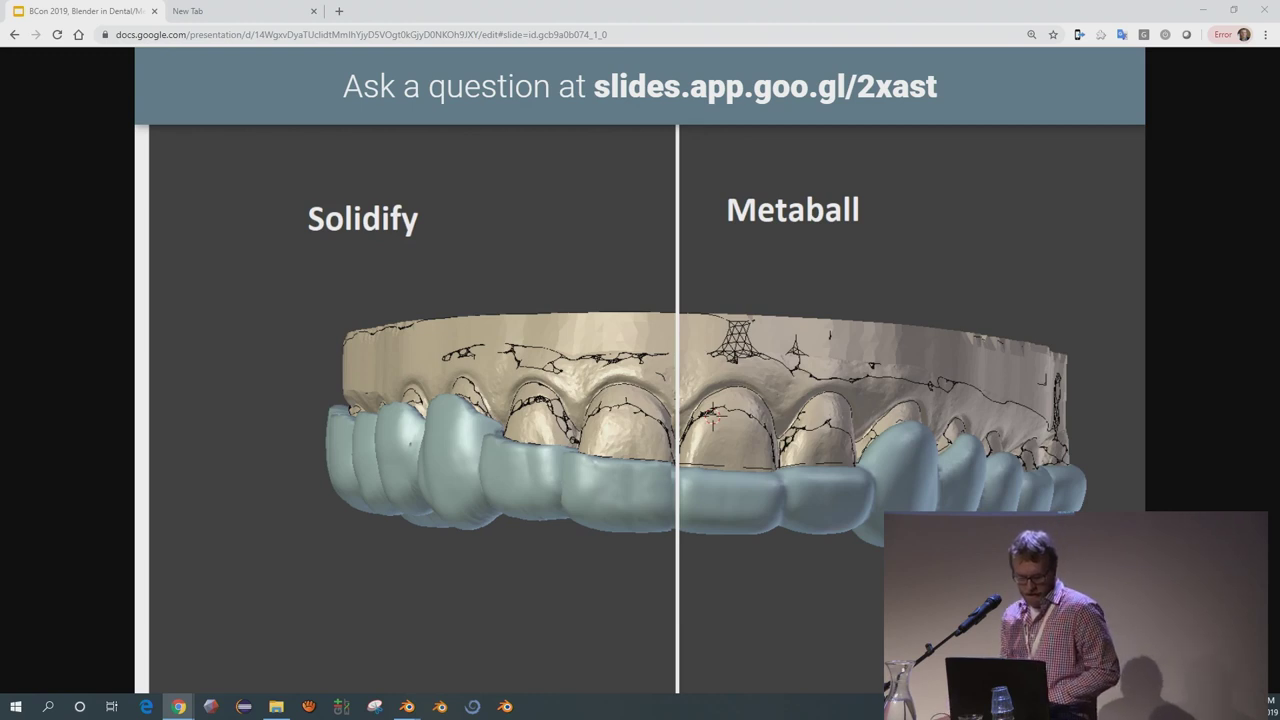
{"action": "key", "text": "Right"}
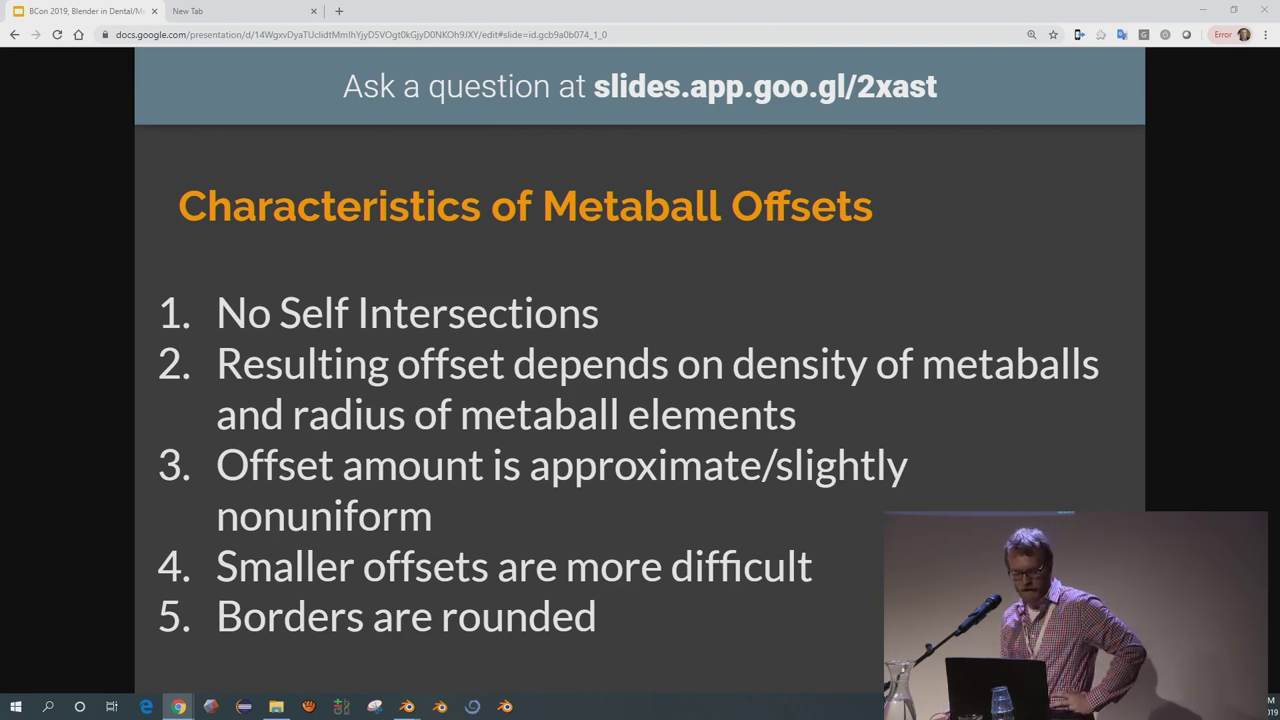
{"action": "key", "text": "Right"}
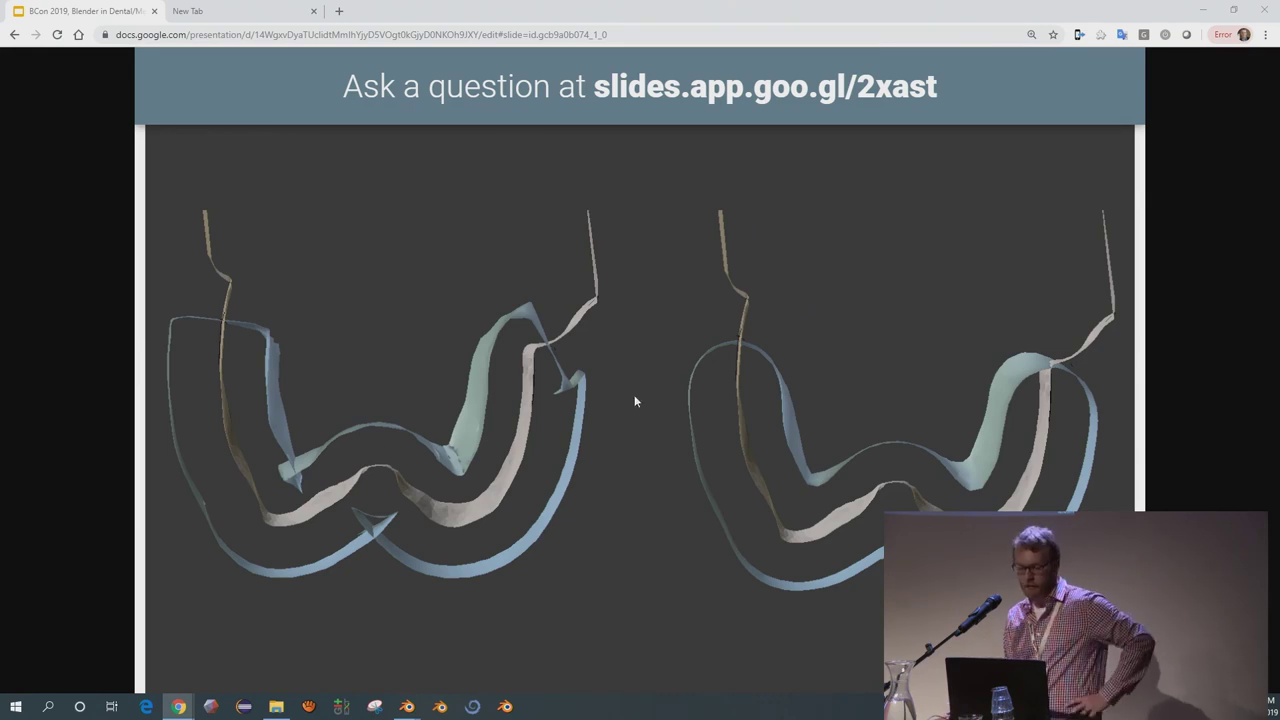
{"action": "mouse_move", "coordinate": [784, 563]}
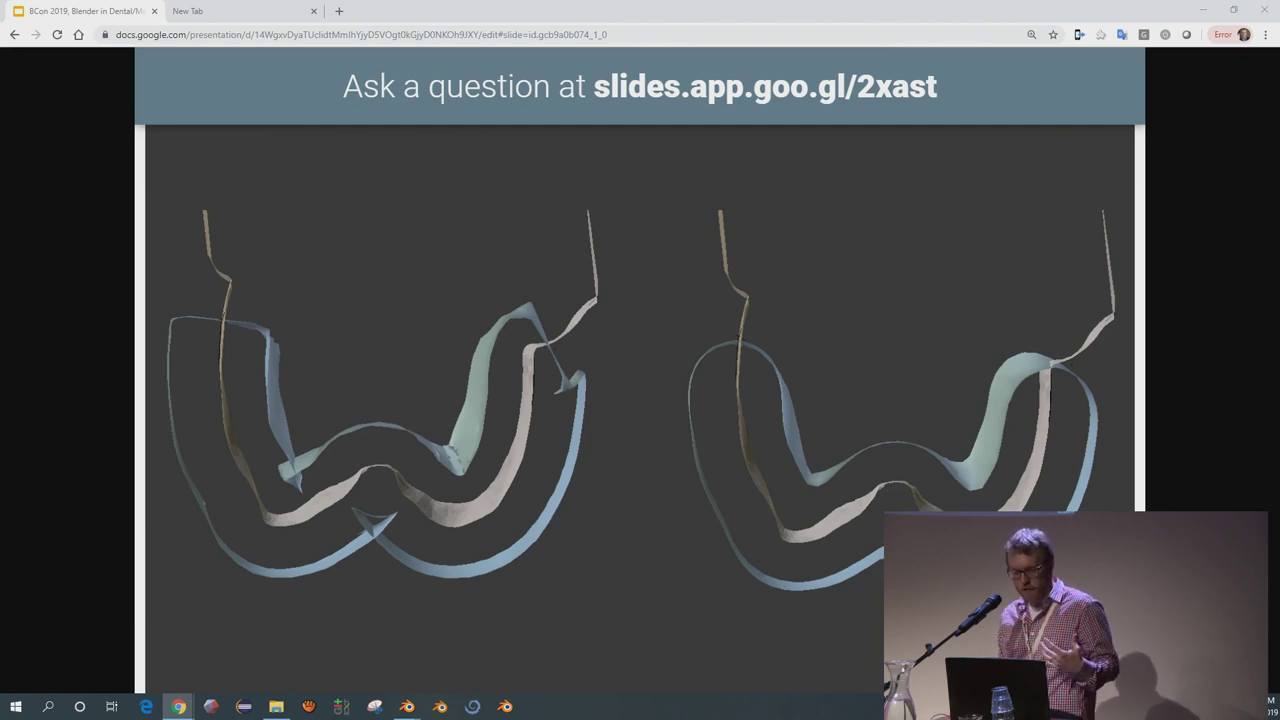
{"action": "key", "text": "Right"}
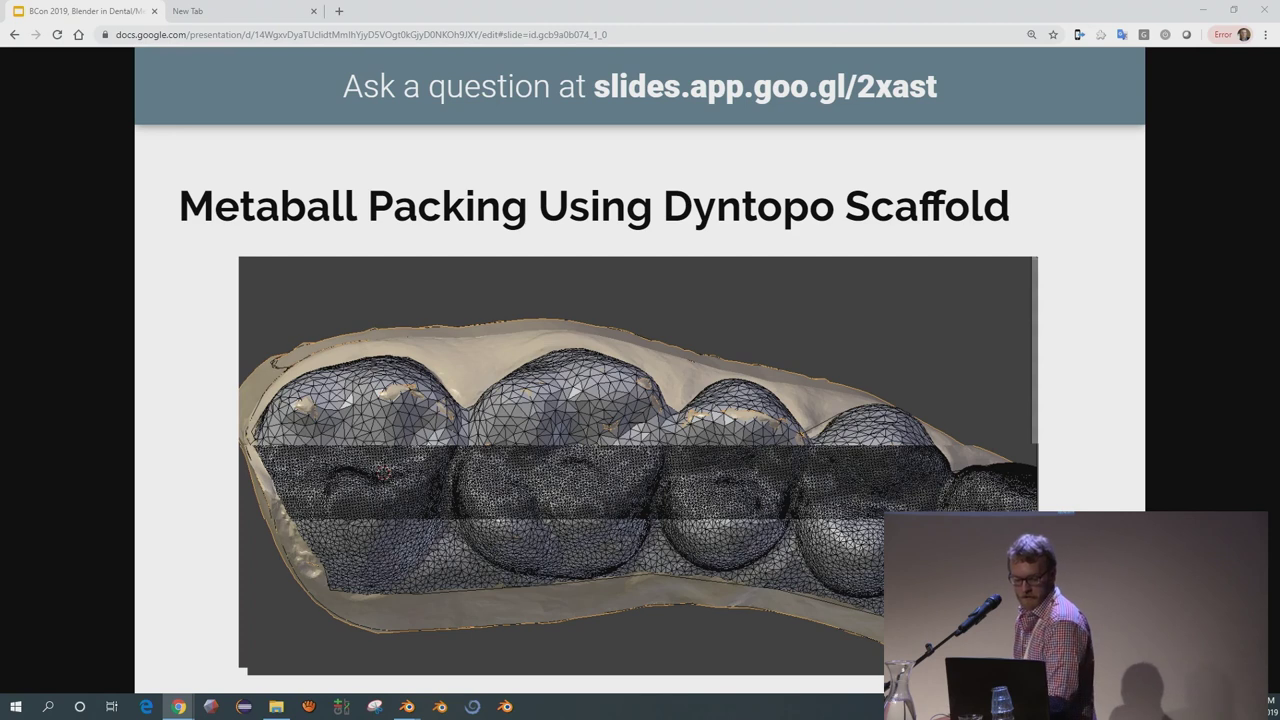
{"action": "key", "text": "Right"}
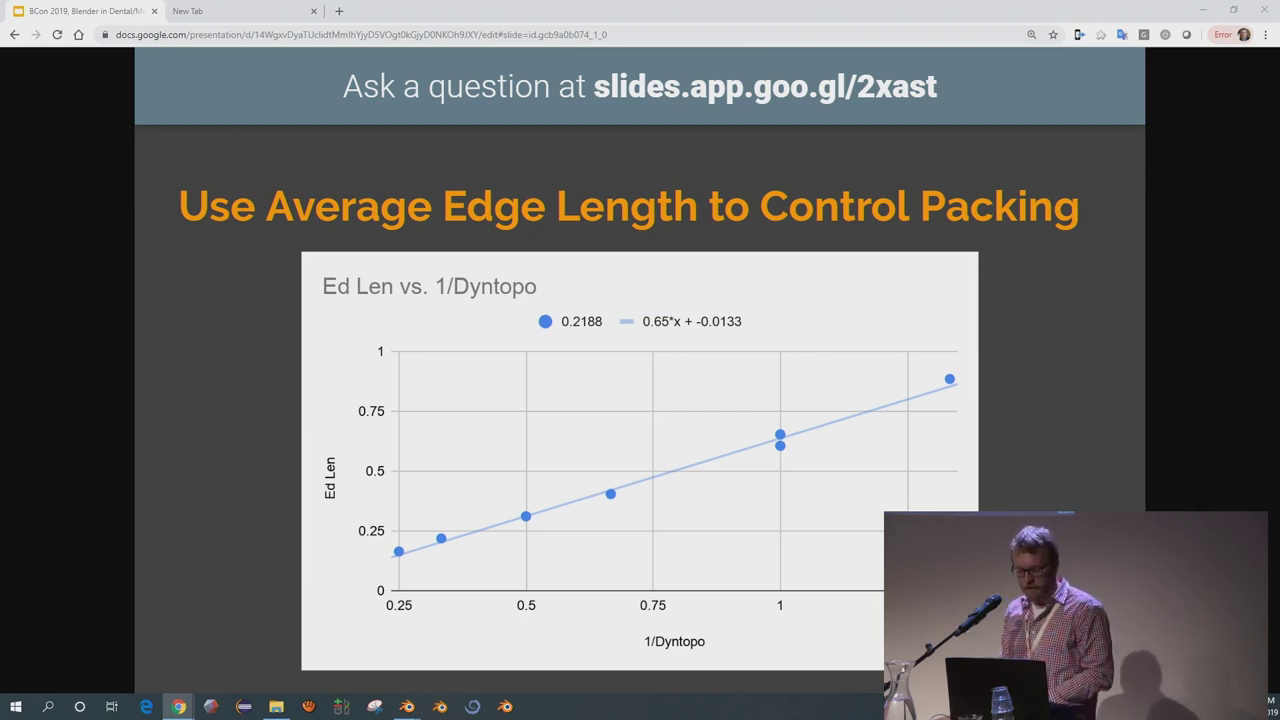
Advance through the metaball example photos and the milestones timeline to the slide on other dental and medical work
{"action": "key", "text": "Right"}
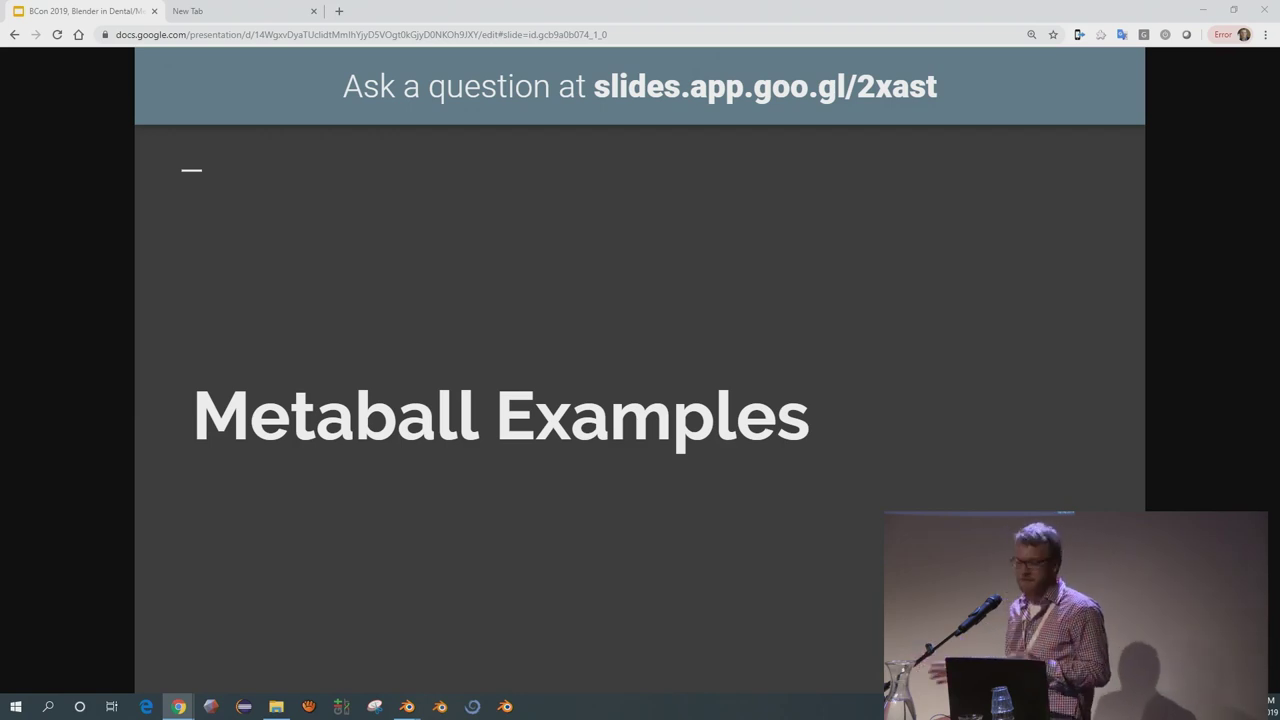
{"action": "key", "text": "Right"}
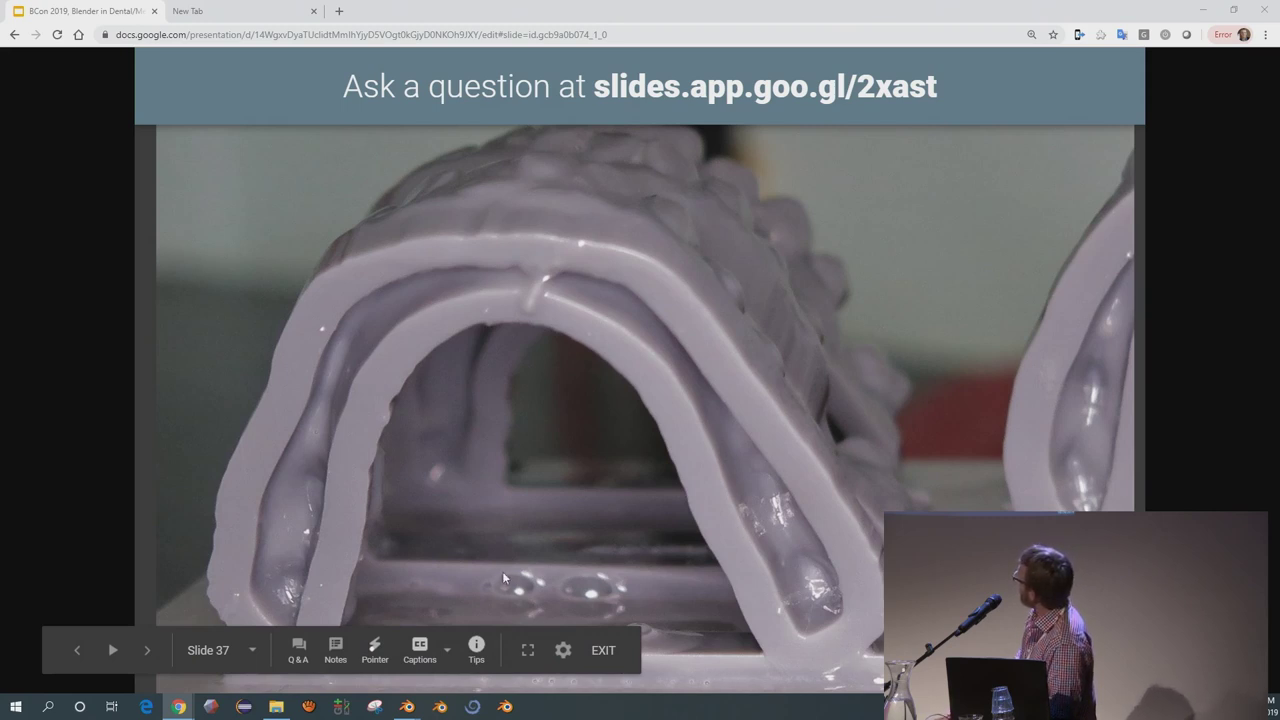
{"action": "key", "text": "Right"}
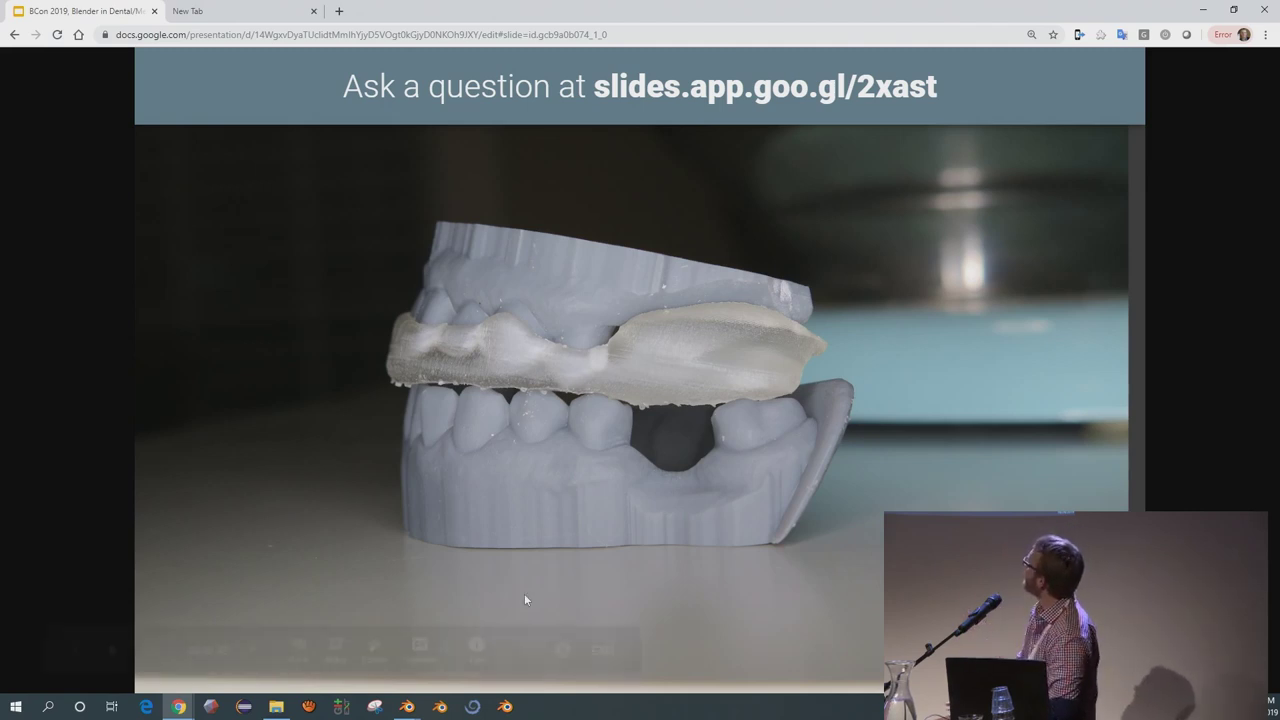
{"action": "mouse_move", "coordinate": [525, 599]}
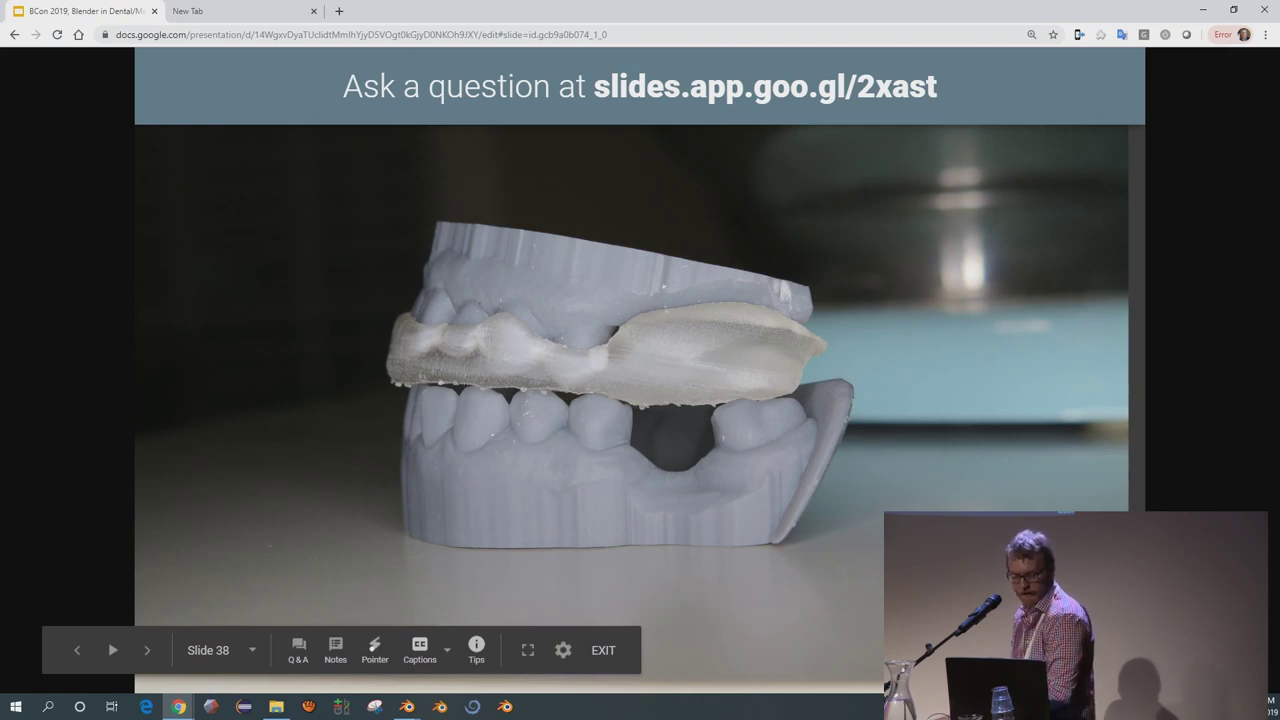
{"action": "key", "text": "Right"}
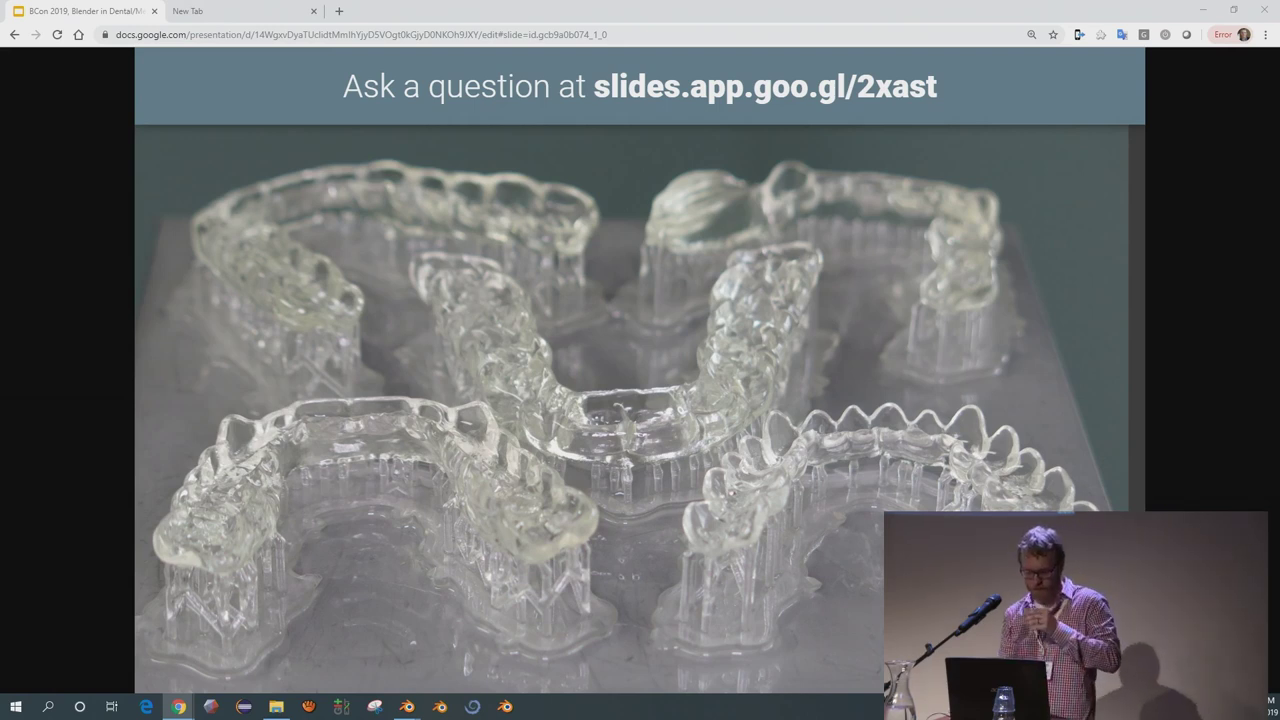
{"action": "key", "text": "Right"}
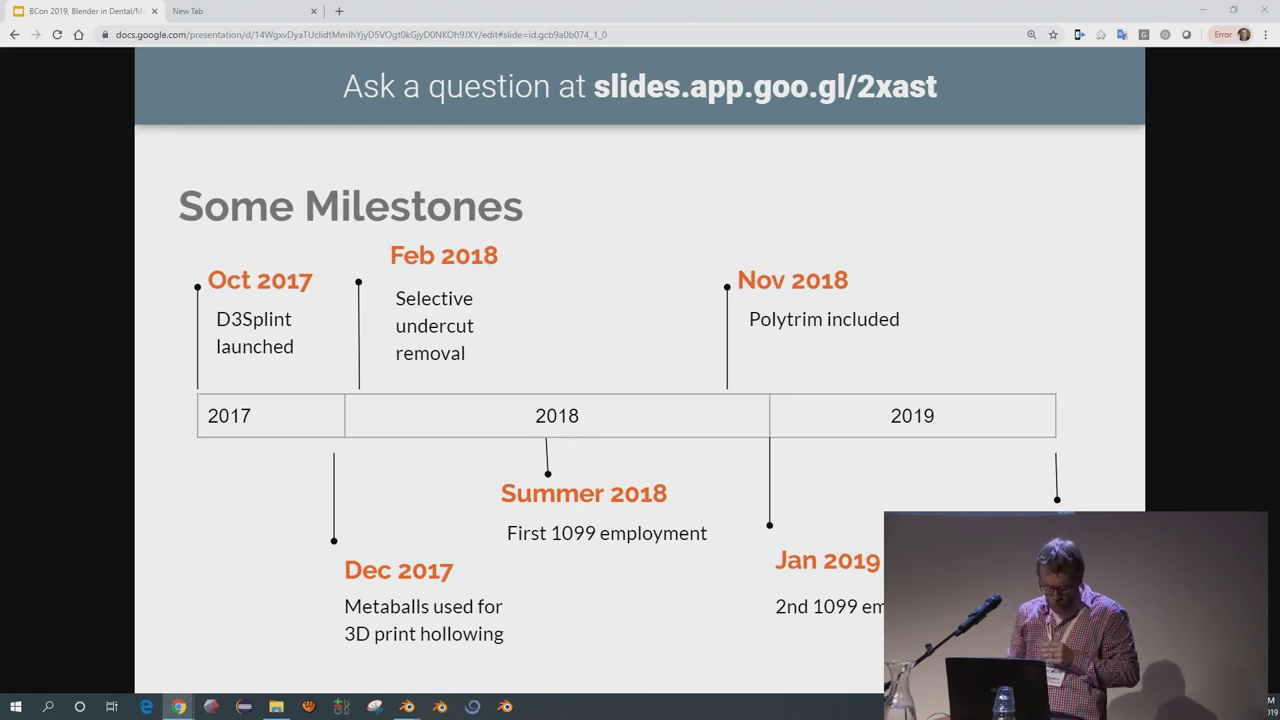
{"action": "key", "text": "Right"}
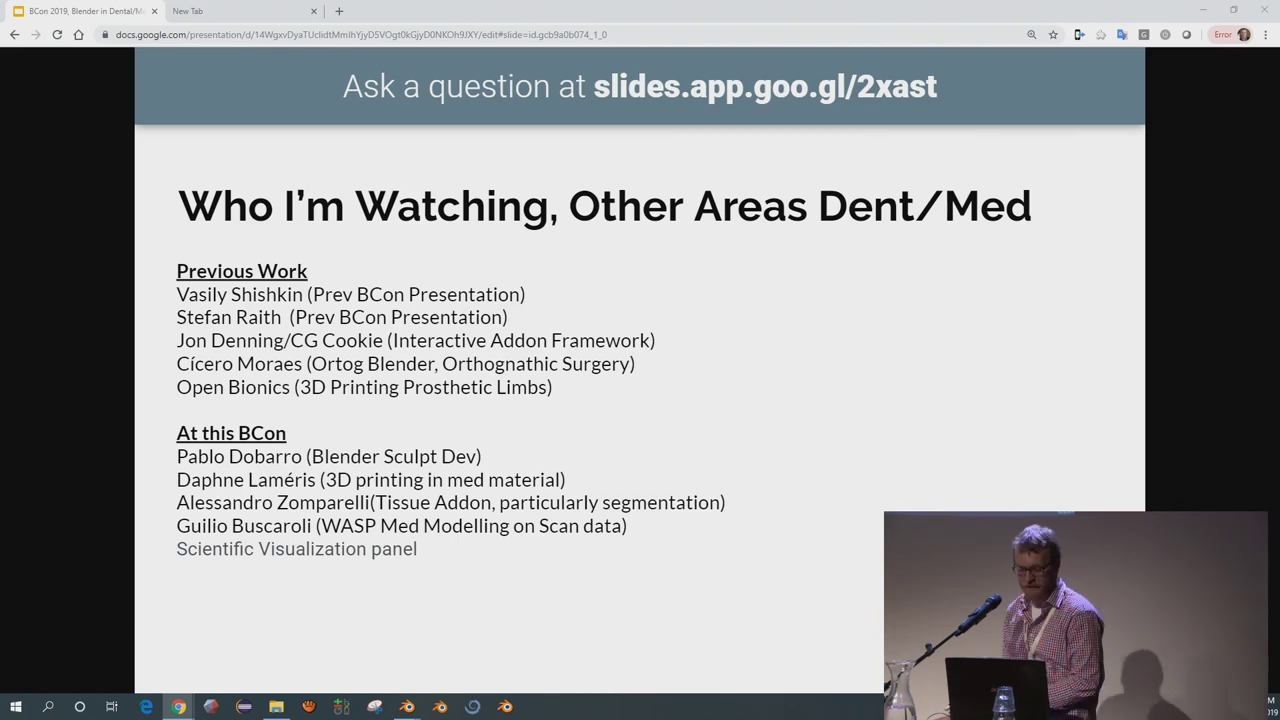
Advance the slideshow to the "What is Exciting in 2.8x Series?" chart slide
{"action": "key", "text": "Right"}
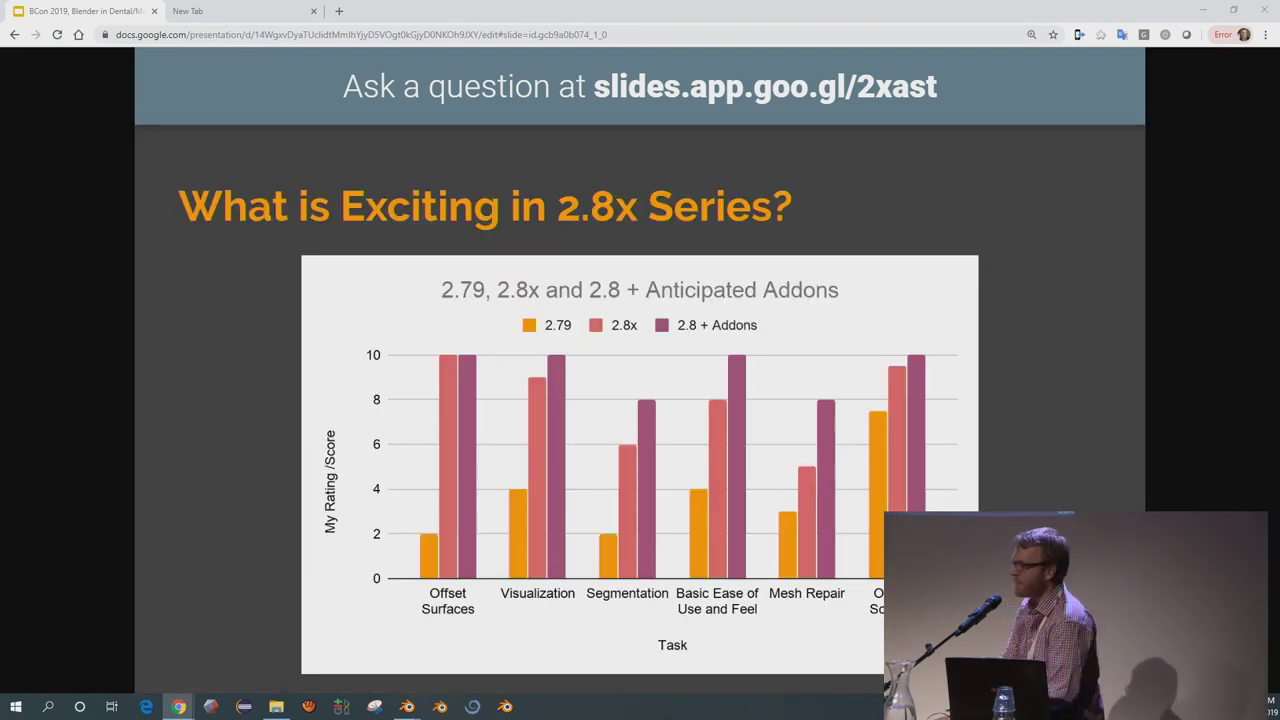
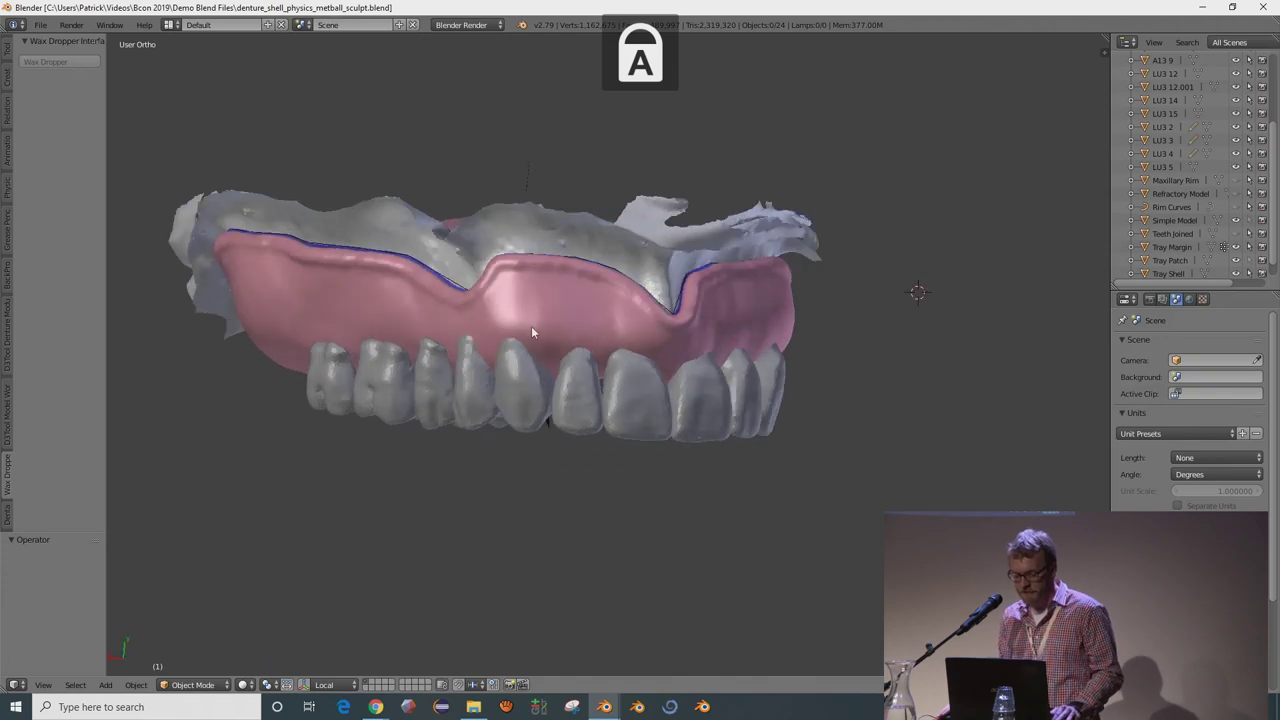
In Blender, start the Wax Dropper on the pink Tray Shell and sketch a horizontal wax strip along its outer side
{"action": "key", "text": "Caps_Lock"}
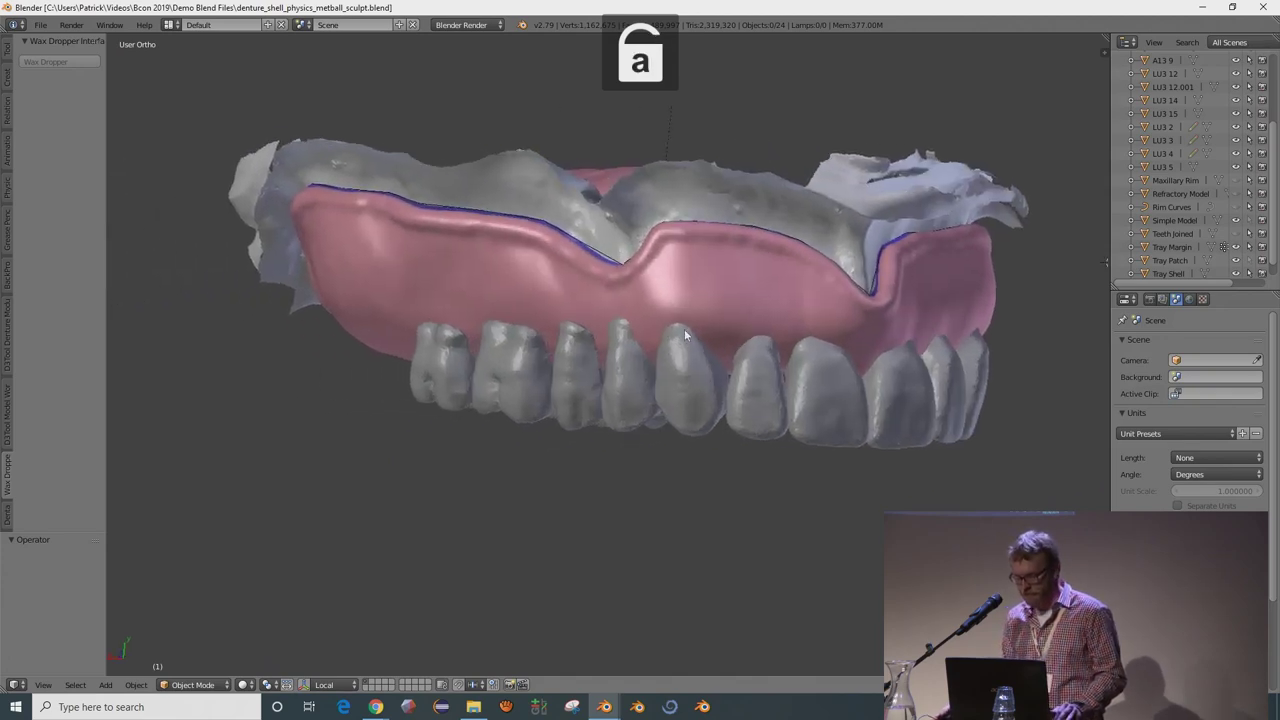
{"action": "right_click", "coordinate": [561, 315]}
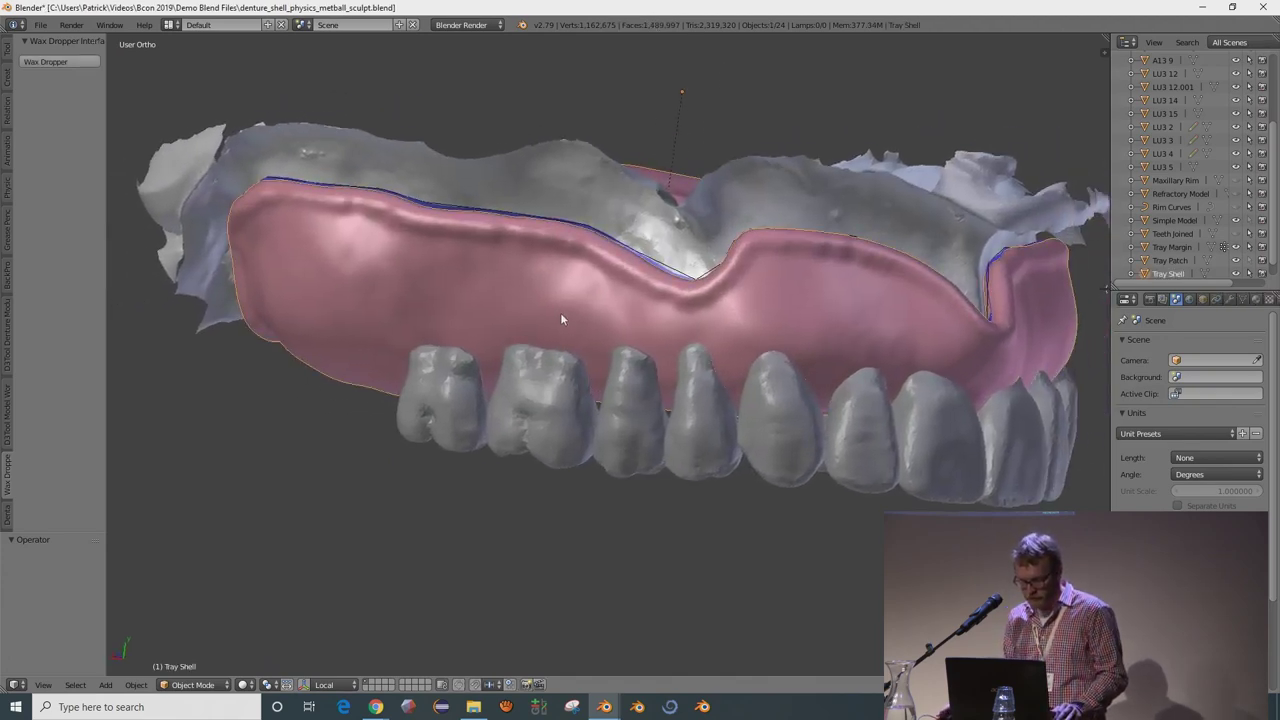
{"action": "key", "text": "space"}
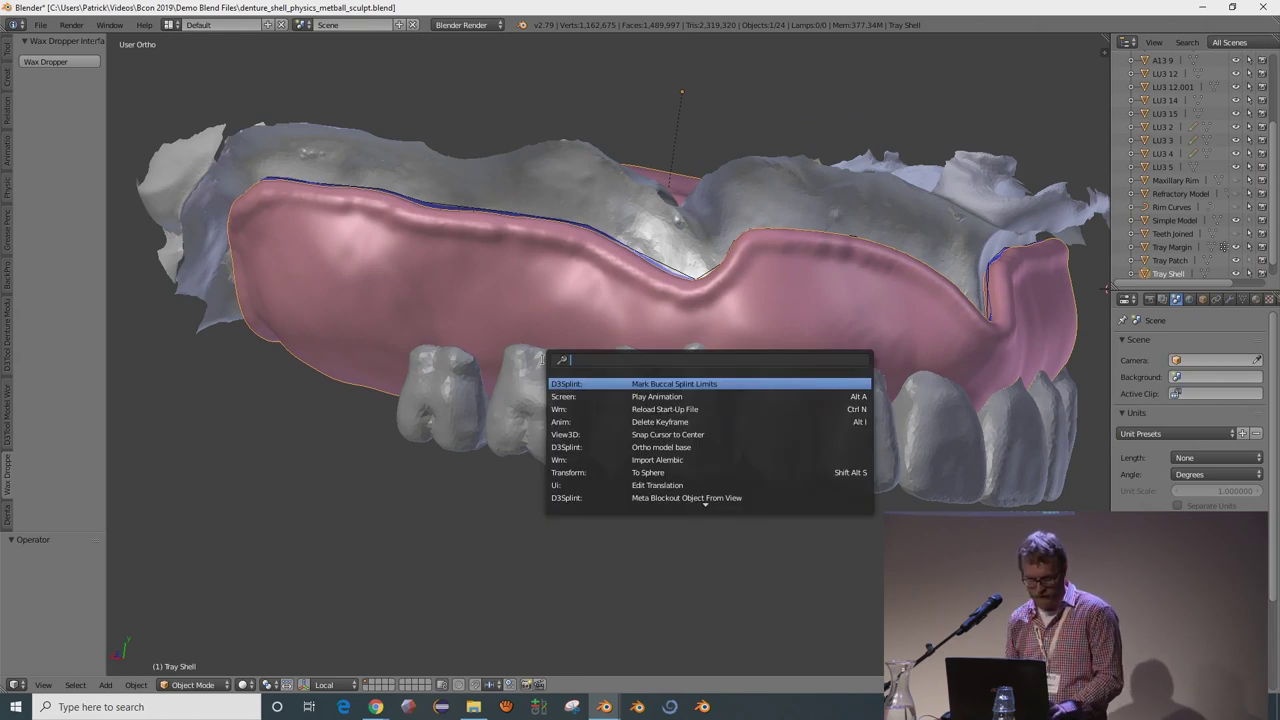
{"action": "key", "text": "Escape"}
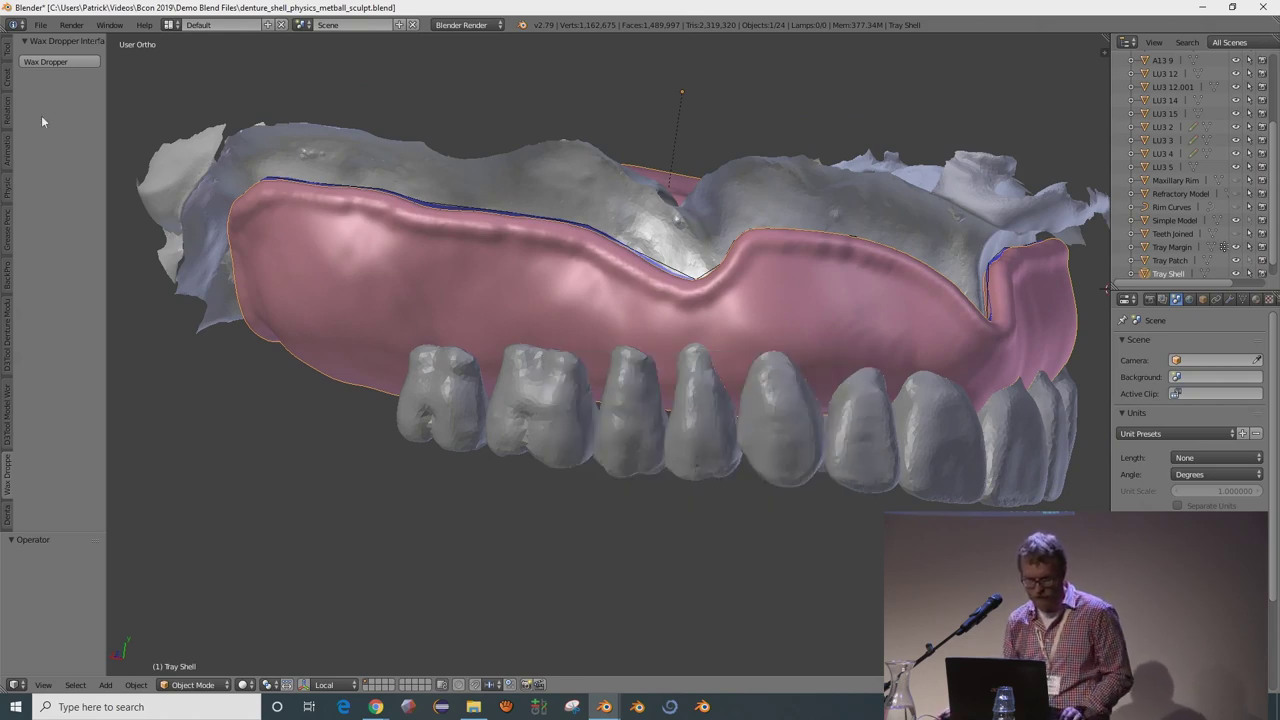
{"action": "left_click", "coordinate": [76, 69]}
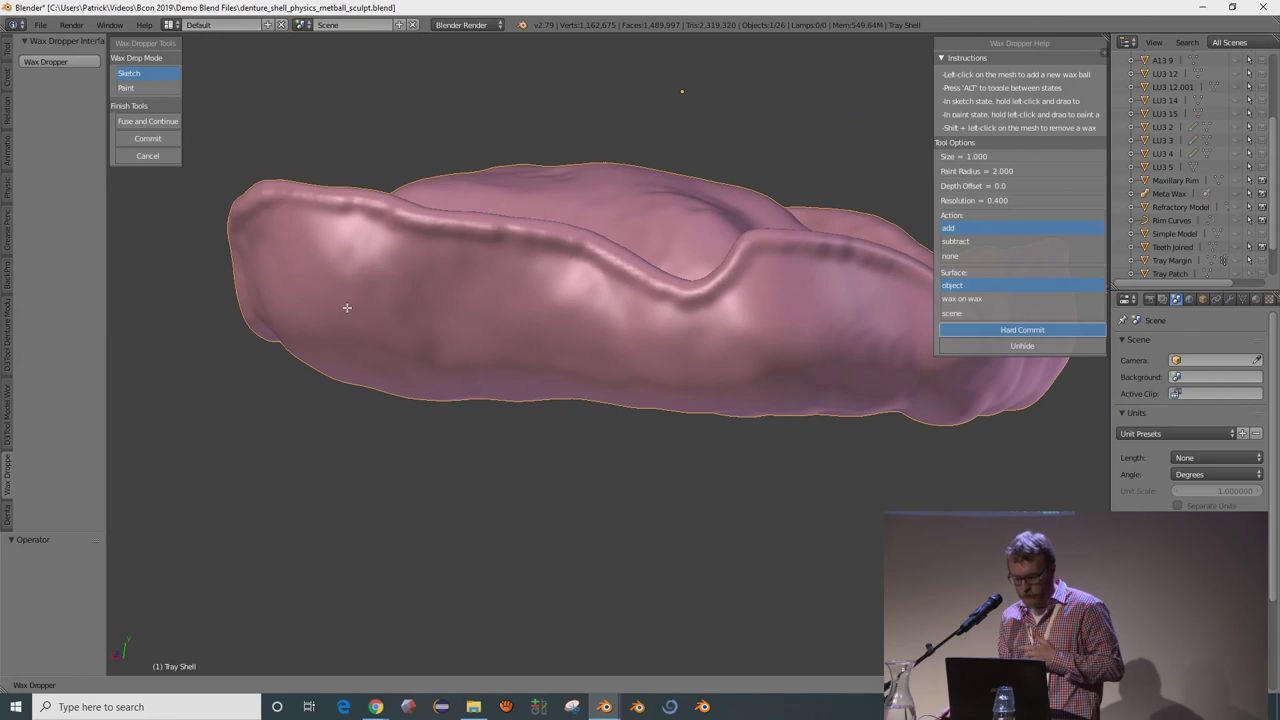
{"action": "left_click_drag", "start_coordinate": [646, 330], "coordinate": [647, 330]}
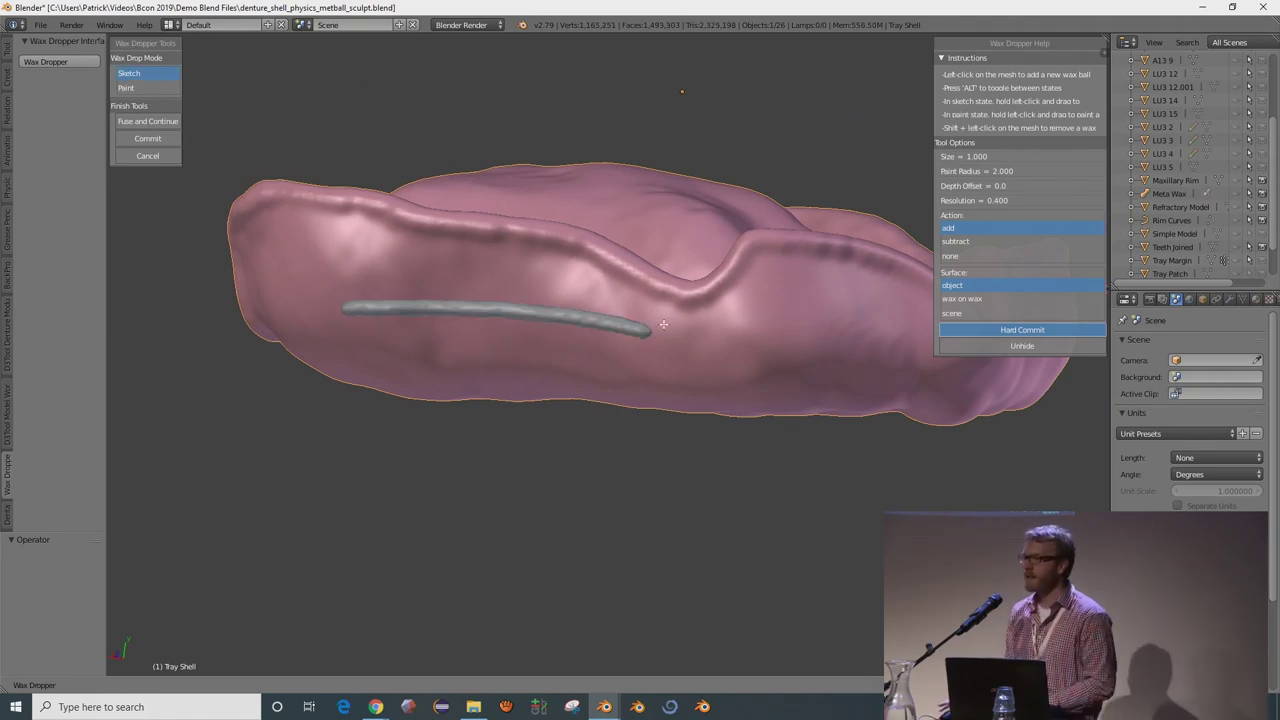
In Paint mode, paint and fuse a broad wax patch over the strip, with a second painted layer on it
{"action": "key", "text": "alt"}
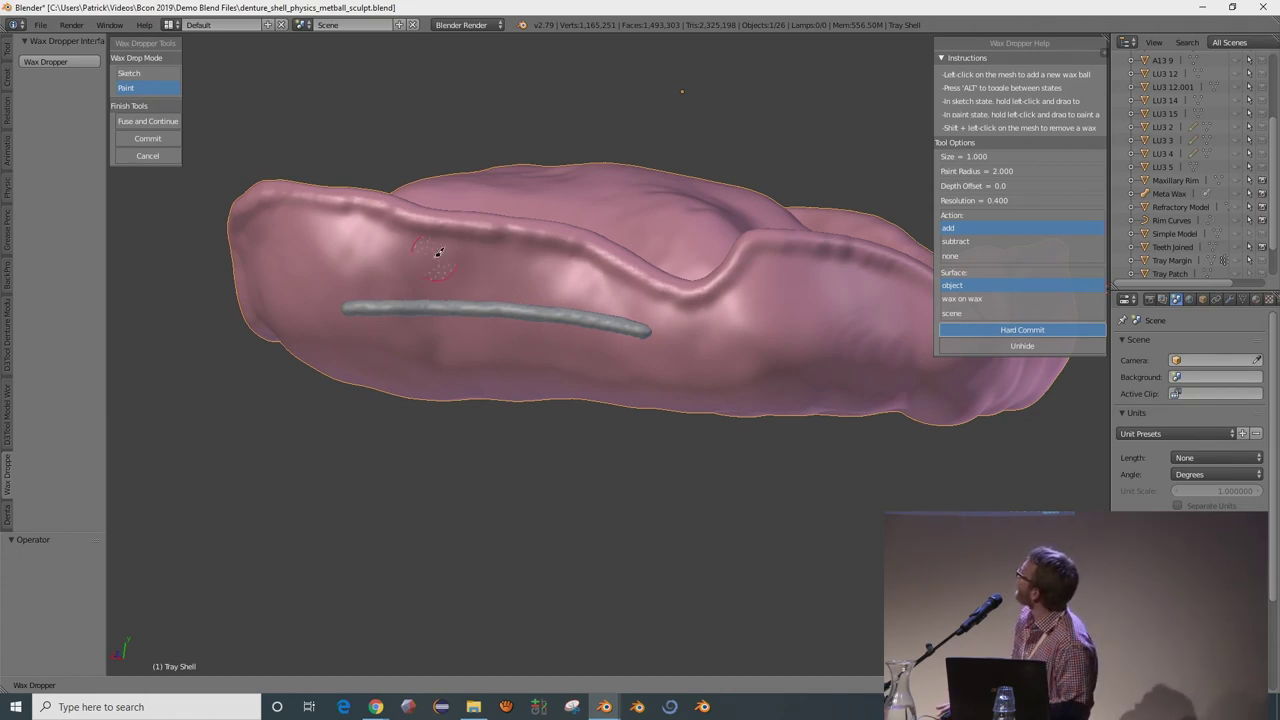
{"action": "mouse_move", "coordinate": [339, 313]}
{"action": "left_mouse_down"}
{"action": "mouse_move", "coordinate": [346, 268]}
{"action": "mouse_move", "coordinate": [412, 255]}
{"action": "mouse_move", "coordinate": [475, 297]}
{"action": "mouse_move", "coordinate": [496, 336]}
{"action": "mouse_move", "coordinate": [561, 358]}
{"action": "mouse_move", "coordinate": [673, 333]}
{"action": "mouse_move", "coordinate": [723, 300]}
{"action": "mouse_move", "coordinate": [778, 317]}
{"action": "mouse_move", "coordinate": [770, 348]}
{"action": "mouse_move", "coordinate": [675, 354]}
{"action": "mouse_move", "coordinate": [584, 316]}
{"action": "mouse_move", "coordinate": [378, 318]}
{"action": "mouse_move", "coordinate": [374, 285]}
{"action": "mouse_move", "coordinate": [425, 298]}
{"action": "left_mouse_up"}
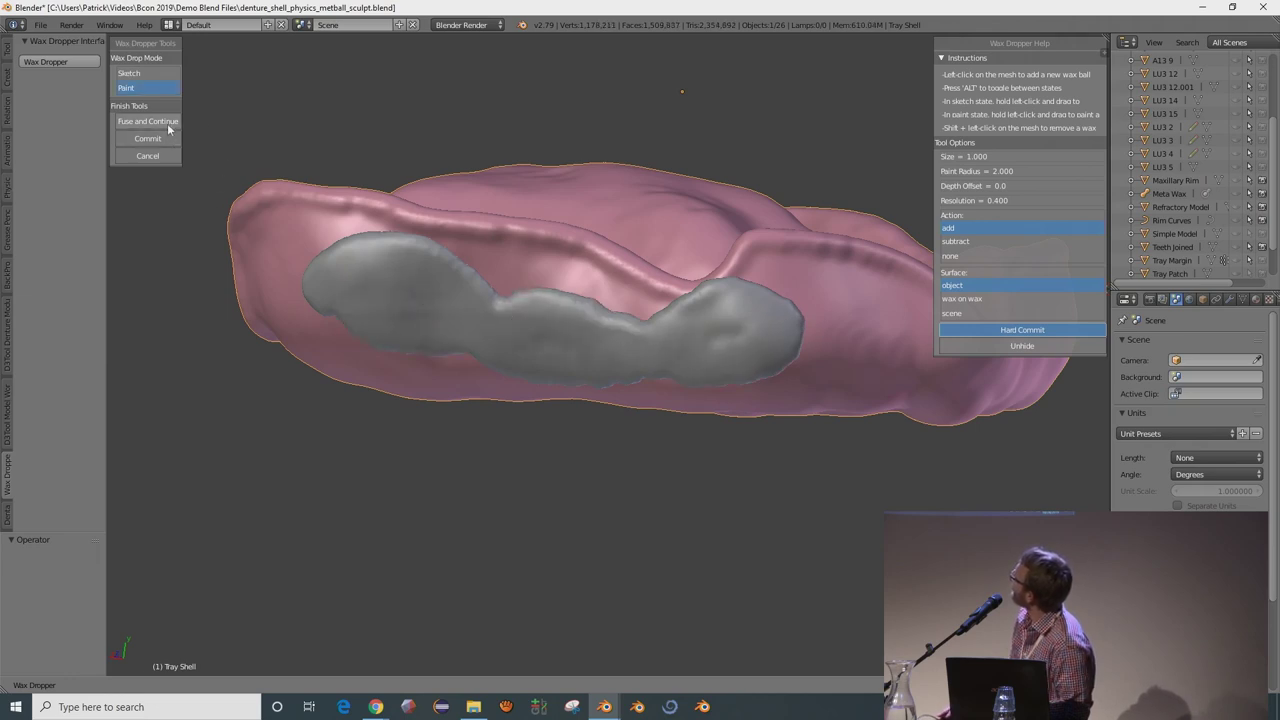
{"action": "mouse_move", "coordinate": [445, 296]}
{"action": "left_mouse_down"}
{"action": "mouse_move", "coordinate": [383, 318]}
{"action": "mouse_move", "coordinate": [572, 277]}
{"action": "mouse_move", "coordinate": [608, 298]}
{"action": "mouse_move", "coordinate": [575, 320]}
{"action": "mouse_move", "coordinate": [491, 297]}
{"action": "left_mouse_up"}
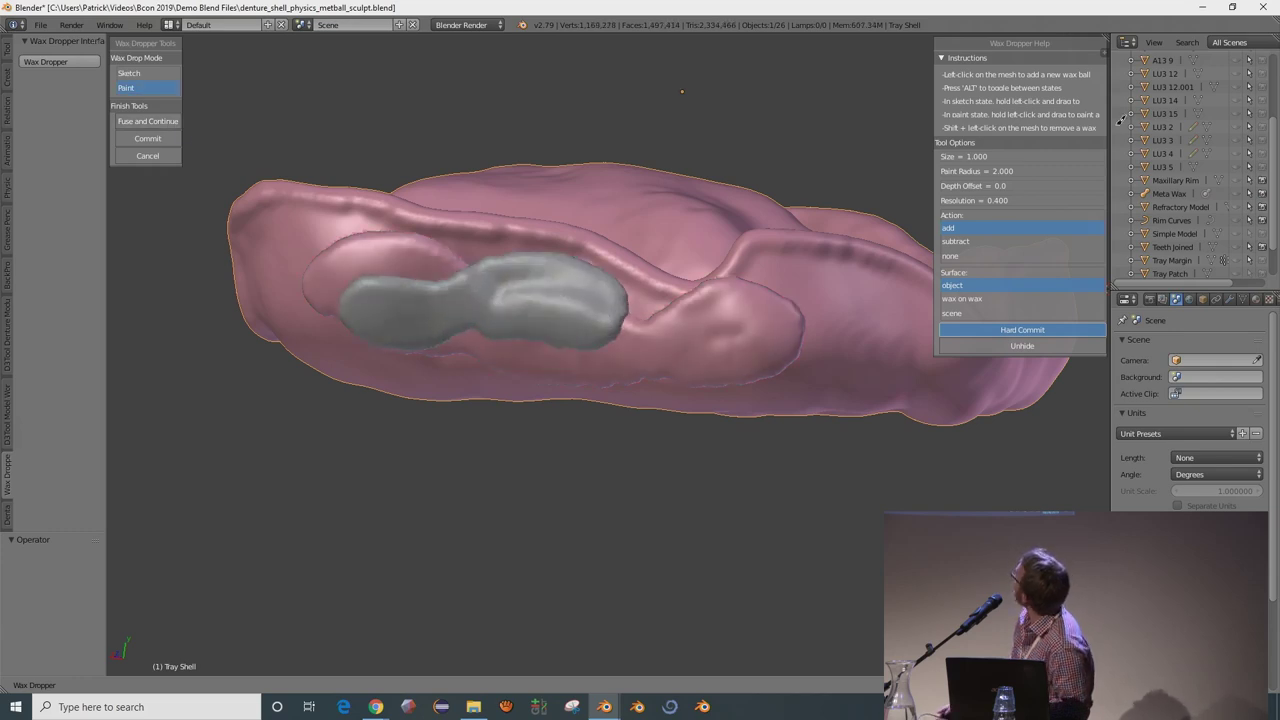
Set the paint radius to 3.7 and paint wax beside the existing patch with sizes 0.2 and 0.7
{"action": "left_click", "coordinate": [997, 172]}
{"action": "type", "text": "3.7"}
{"action": "key", "text": "Return"}
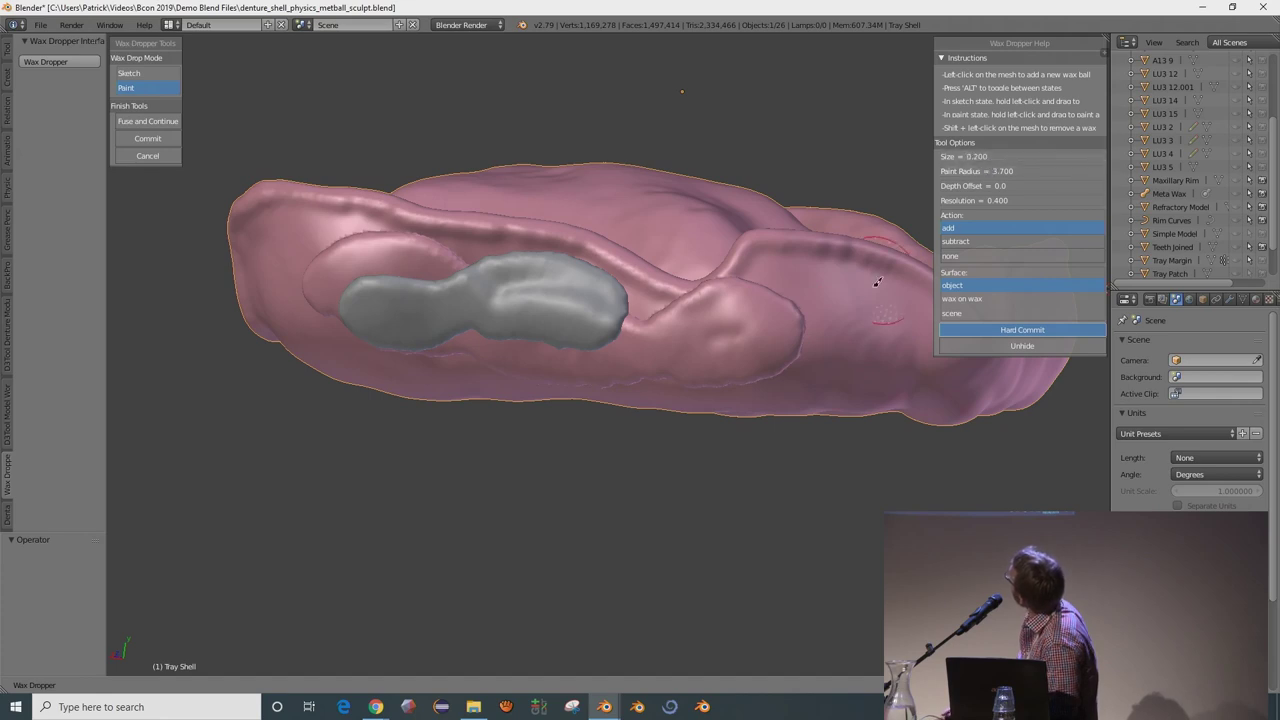
{"action": "mouse_move", "coordinate": [838, 342]}
{"action": "left_mouse_down"}
{"action": "mouse_move", "coordinate": [872, 322]}
{"action": "mouse_move", "coordinate": [903, 354]}
{"action": "mouse_move", "coordinate": [869, 336]}
{"action": "mouse_move", "coordinate": [882, 318]}
{"action": "mouse_move", "coordinate": [836, 332]}
{"action": "mouse_move", "coordinate": [870, 318]}
{"action": "mouse_move", "coordinate": [803, 289]}
{"action": "mouse_move", "coordinate": [851, 308]}
{"action": "left_mouse_up"}
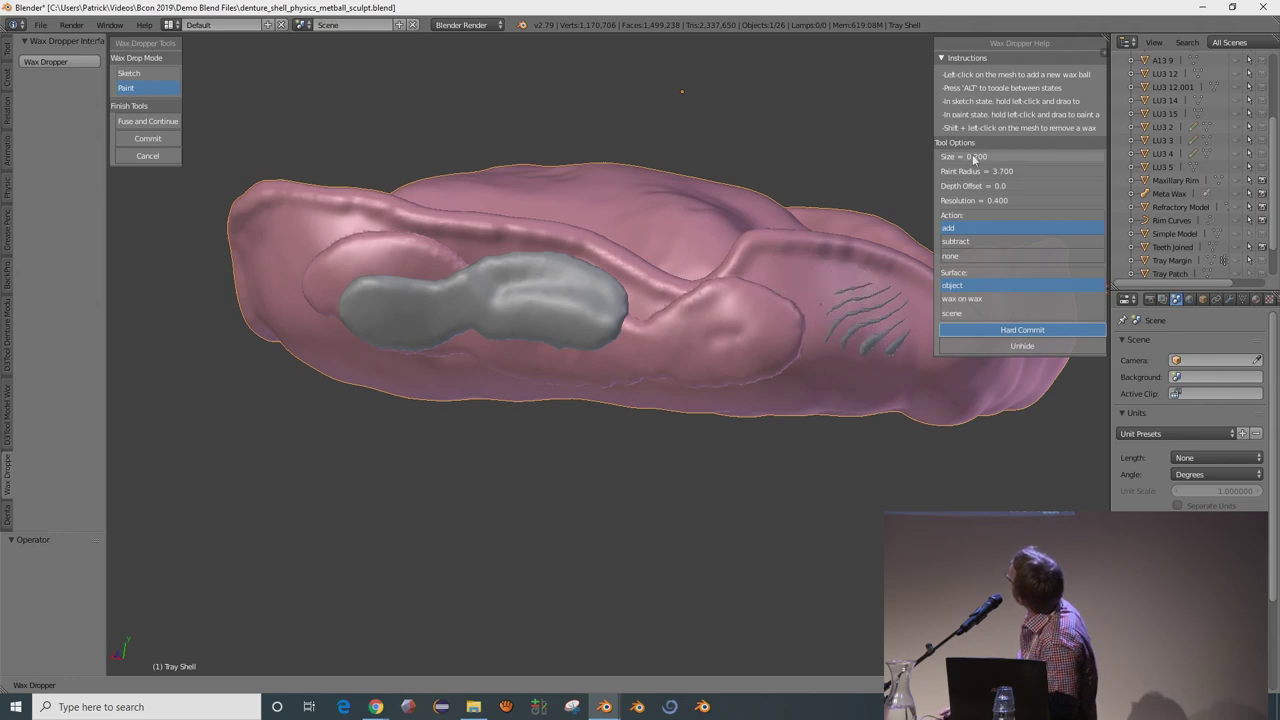
{"action": "mouse_move", "coordinate": [892, 310]}
{"action": "left_mouse_down"}
{"action": "mouse_move", "coordinate": [842, 345]}
{"action": "mouse_move", "coordinate": [864, 332]}
{"action": "mouse_move", "coordinate": [880, 349]}
{"action": "mouse_move", "coordinate": [826, 327]}
{"action": "mouse_move", "coordinate": [692, 355]}
{"action": "mouse_move", "coordinate": [655, 335]}
{"action": "left_mouse_up"}
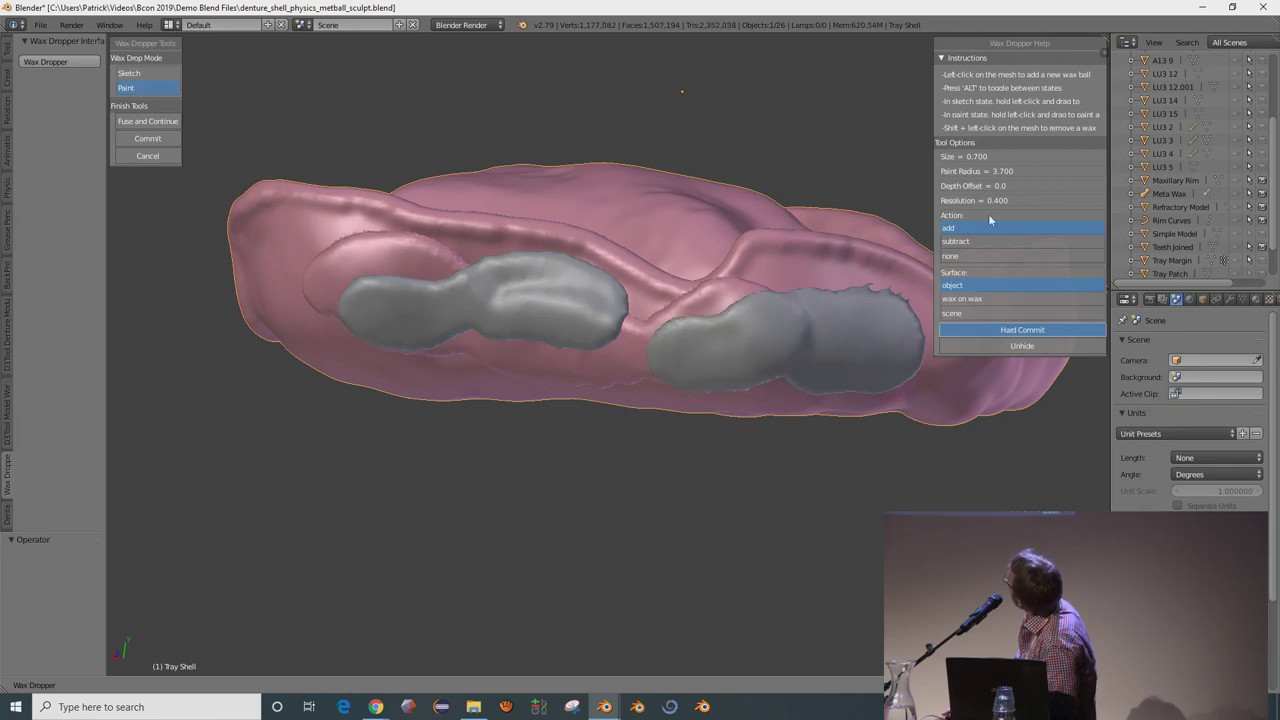
Try adding wax along the shell's lower edge, including Sketch mode at size 2, and end the session discarding all wax
{"action": "middle_click_drag", "start_coordinate": [869, 322], "coordinate": [522, 214]}
{"action": "mouse_move", "coordinate": [522, 214]}
{"action": "left_mouse_down"}
{"action": "mouse_move", "coordinate": [534, 182]}
{"action": "mouse_move", "coordinate": [430, 235]}
{"action": "left_mouse_up"}
{"action": "left_click", "coordinate": [130, 74]}
{"action": "left_click", "coordinate": [1000, 157]}
{"action": "type", "text": "2"}
{"action": "key", "text": "Return"}
{"action": "mouse_move", "coordinate": [451, 235]}
{"action": "left_mouse_down"}
{"action": "mouse_move", "coordinate": [441, 242]}
{"action": "mouse_move", "coordinate": [545, 180]}
{"action": "left_mouse_up"}
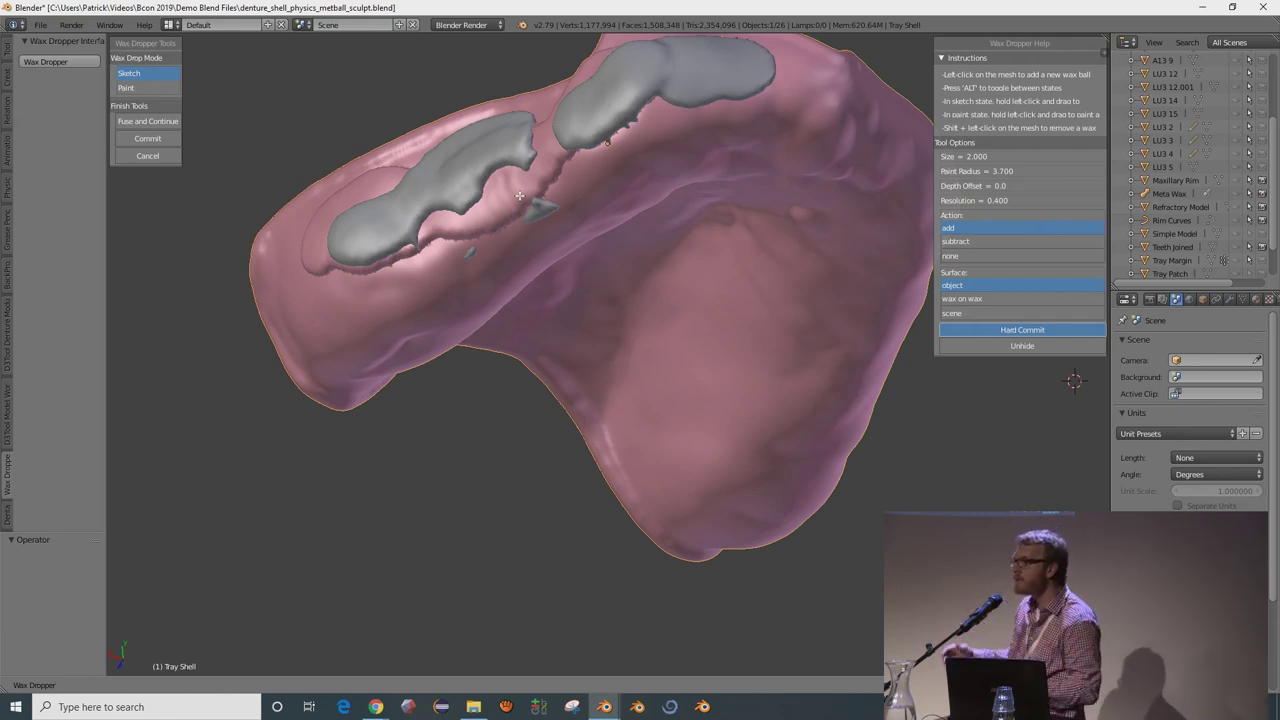
{"action": "left_click", "coordinate": [169, 143]}
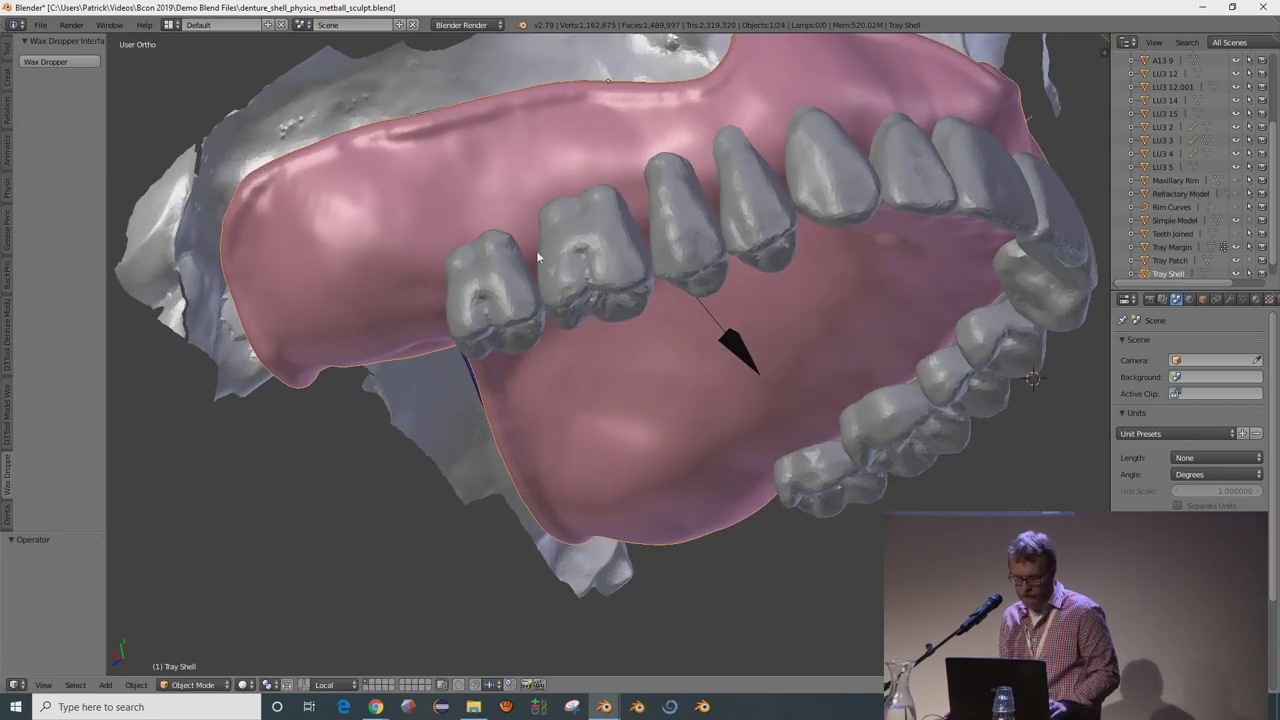
Start the Wax Dropper on the molar LU3 3 and set the wax size to 0.6
{"action": "middle_click_drag", "start_coordinate": [590, 247], "coordinate": [642, 272]}
{"action": "scroll", "coordinate": [644, 292], "scroll_direction": "up", "scroll_amount": 3}
{"action": "right_click", "coordinate": [646, 313]}
{"action": "left_click", "coordinate": [58, 62]}
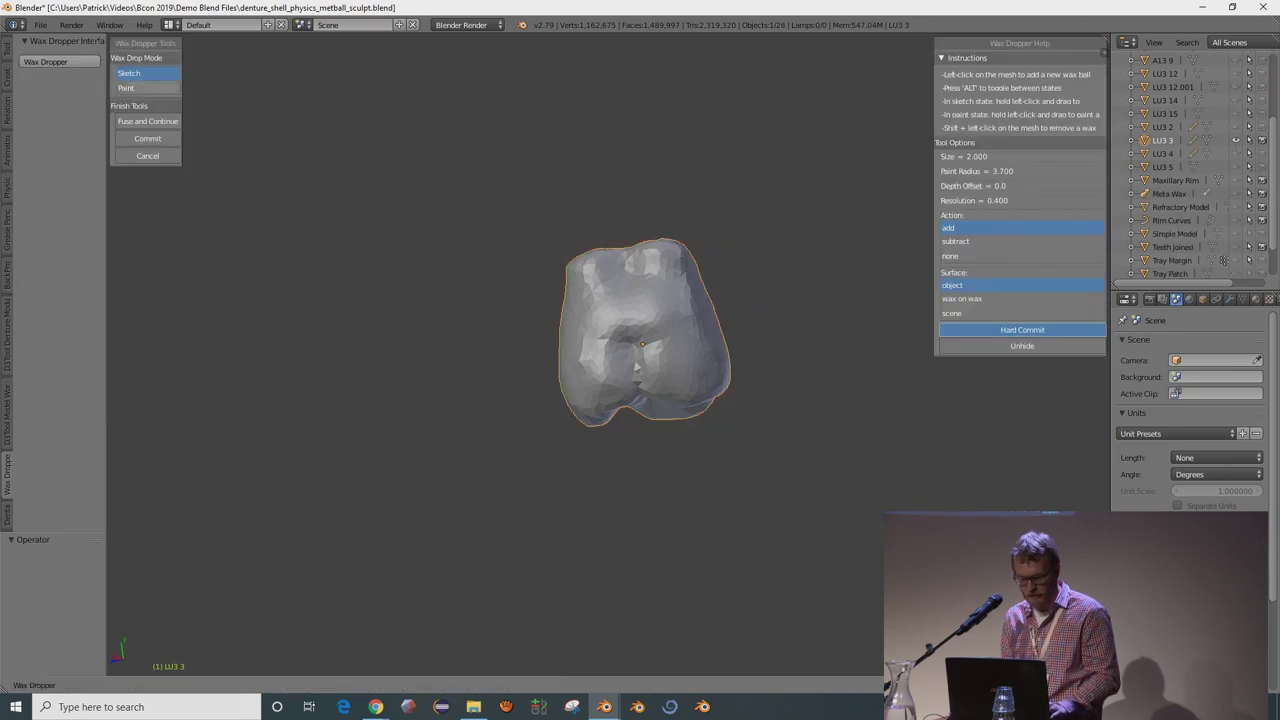
{"action": "left_click", "coordinate": [982, 157]}
{"action": "type", "text": "0.6"}
{"action": "key", "text": "Return"}
Try wax paint radii of 0.1 and 1.1, settle on 0.7, and switch the wax drop mode to Paint
{"action": "left_click", "coordinate": [1008, 172]}
{"action": "type", "text": "0.1"}
{"action": "key", "text": "Return"}
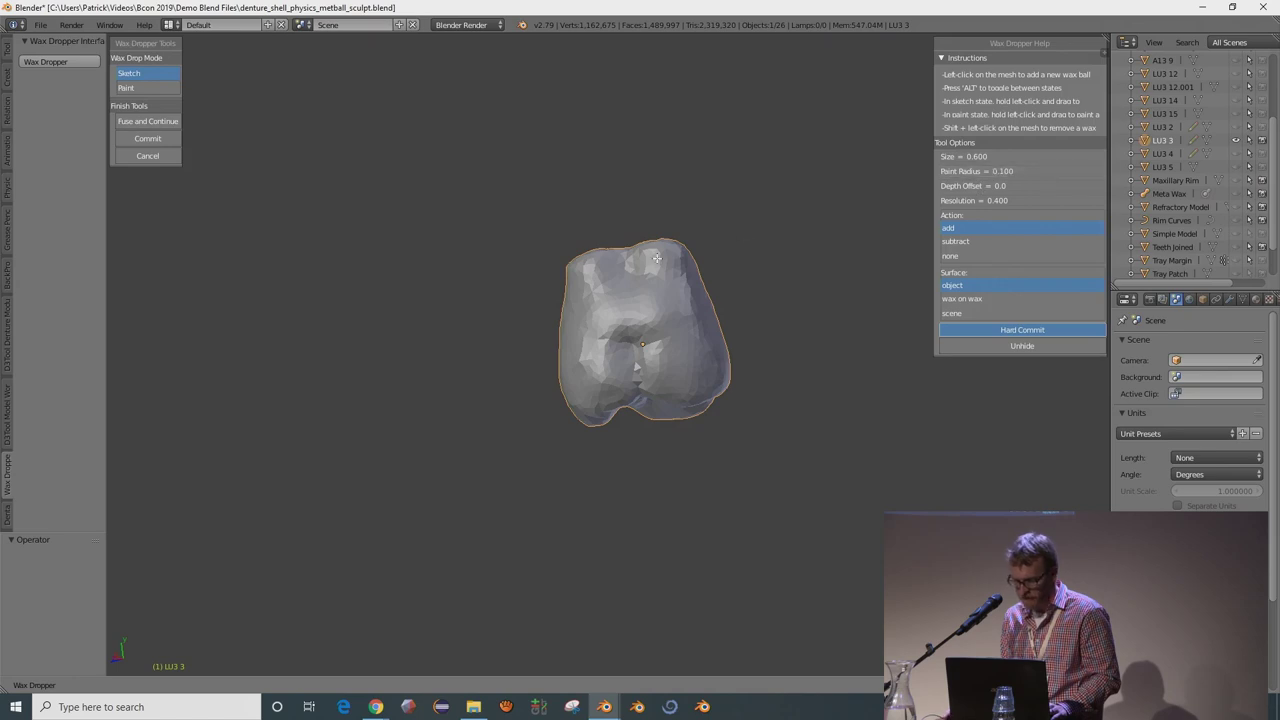
{"action": "scroll", "coordinate": [657, 258], "scroll_direction": "up", "scroll_amount": 3}
{"action": "left_click", "coordinate": [1008, 172]}
{"action": "type", "text": "1.1"}
{"action": "key", "text": "Return"}
{"action": "left_click", "coordinate": [1008, 172]}
{"action": "type", "text": "0.7"}
{"action": "key", "text": "Return"}
{"action": "left_click", "coordinate": [145, 91]}
Paint wax bands around the upper part of the molar and cancel the Wax Dropper session
{"action": "middle_click_drag", "start_coordinate": [560, 215], "coordinate": [657, 204]}
{"action": "mouse_move", "coordinate": [657, 204]}
{"action": "left_mouse_down"}
{"action": "mouse_move", "coordinate": [757, 177]}
{"action": "mouse_move", "coordinate": [659, 171]}
{"action": "mouse_move", "coordinate": [575, 225]}
{"action": "mouse_move", "coordinate": [522, 292]}
{"action": "left_mouse_up"}
{"action": "left_click_drag", "start_coordinate": [733, 180], "coordinate": [760, 191]}
{"action": "middle_click_drag", "start_coordinate": [763, 234], "coordinate": [466, 158], "text": "shift"}
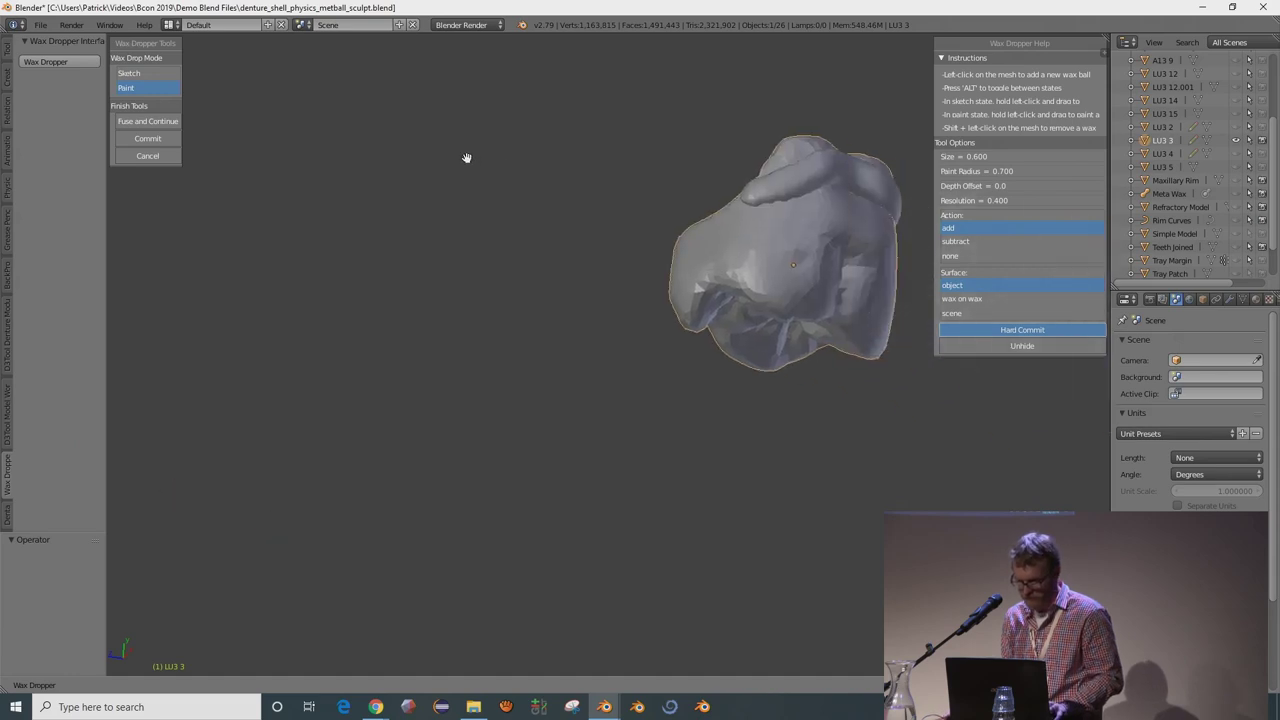
{"action": "scroll", "coordinate": [700, 251], "scroll_direction": "up", "scroll_amount": 4}
{"action": "mouse_move", "coordinate": [794, 186]}
{"action": "left_mouse_down"}
{"action": "mouse_move", "coordinate": [709, 233]}
{"action": "mouse_move", "coordinate": [752, 177]}
{"action": "mouse_move", "coordinate": [692, 244]}
{"action": "mouse_move", "coordinate": [817, 135]}
{"action": "left_mouse_up"}
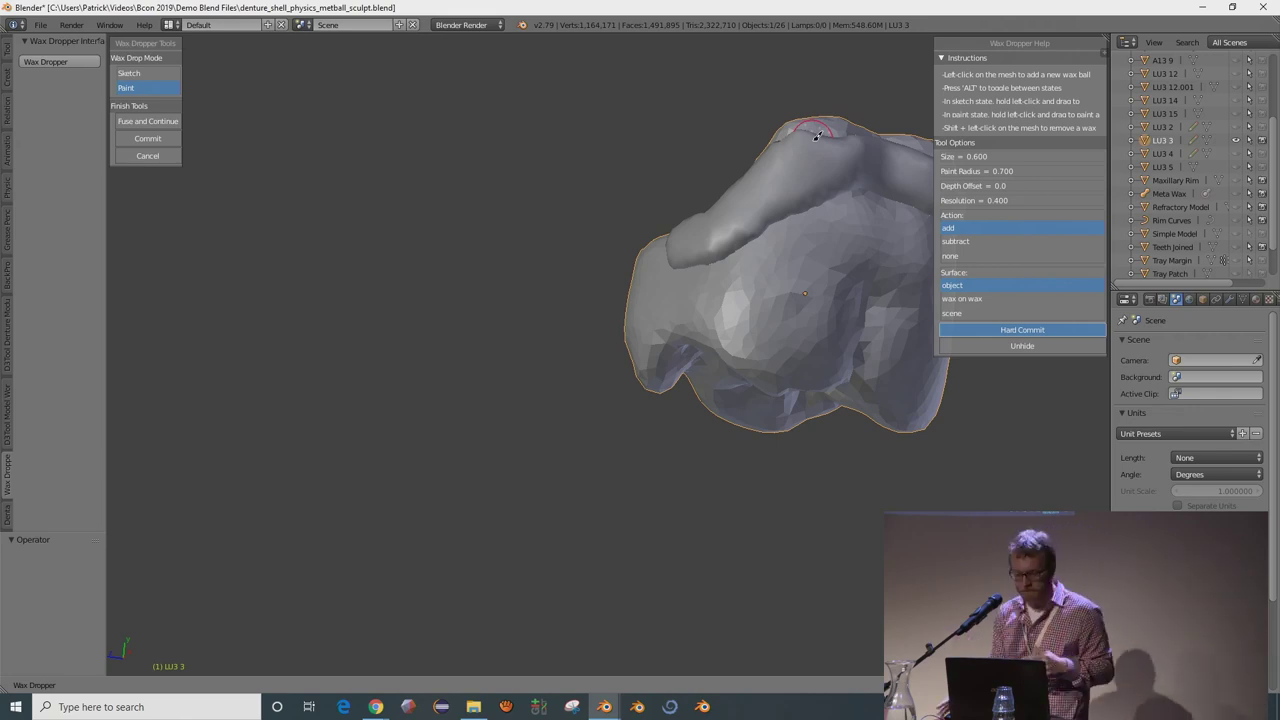
{"action": "left_click", "coordinate": [172, 165]}
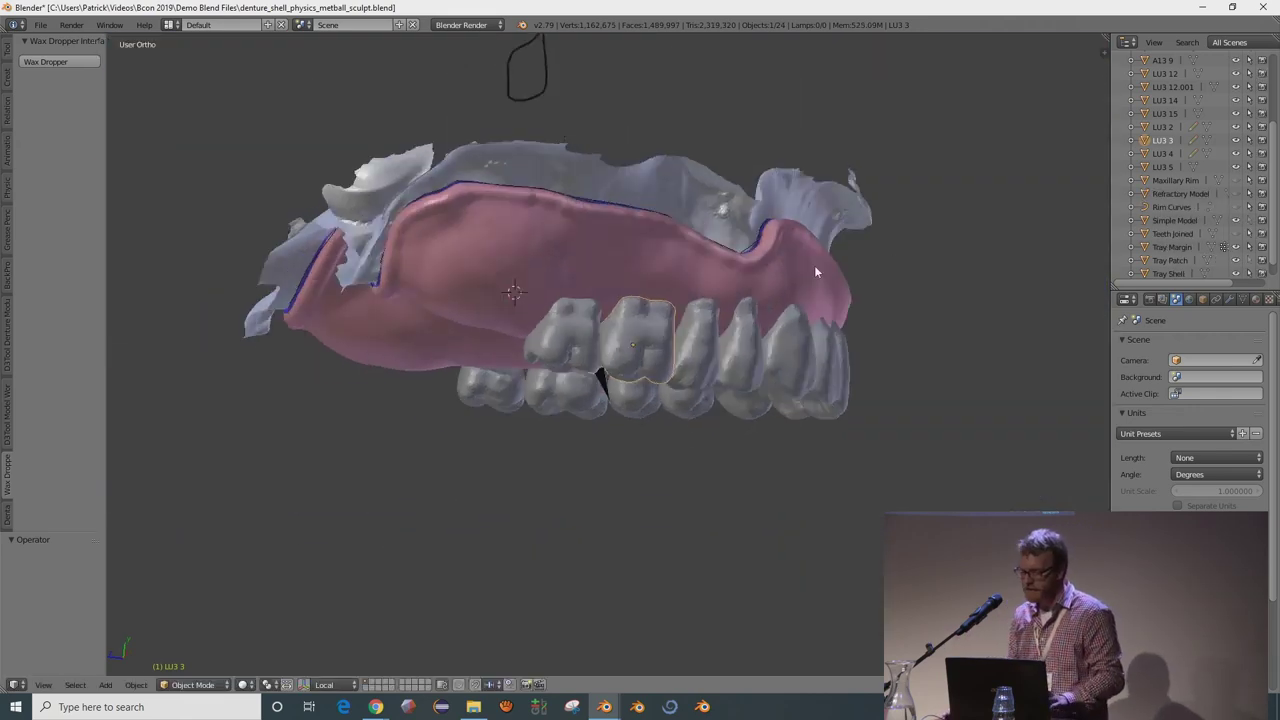
Hide the pink Tray Shell so the blue tray patch underneath is exposed
{"action": "middle_click_drag", "start_coordinate": [815, 272], "coordinate": [605, 318]}
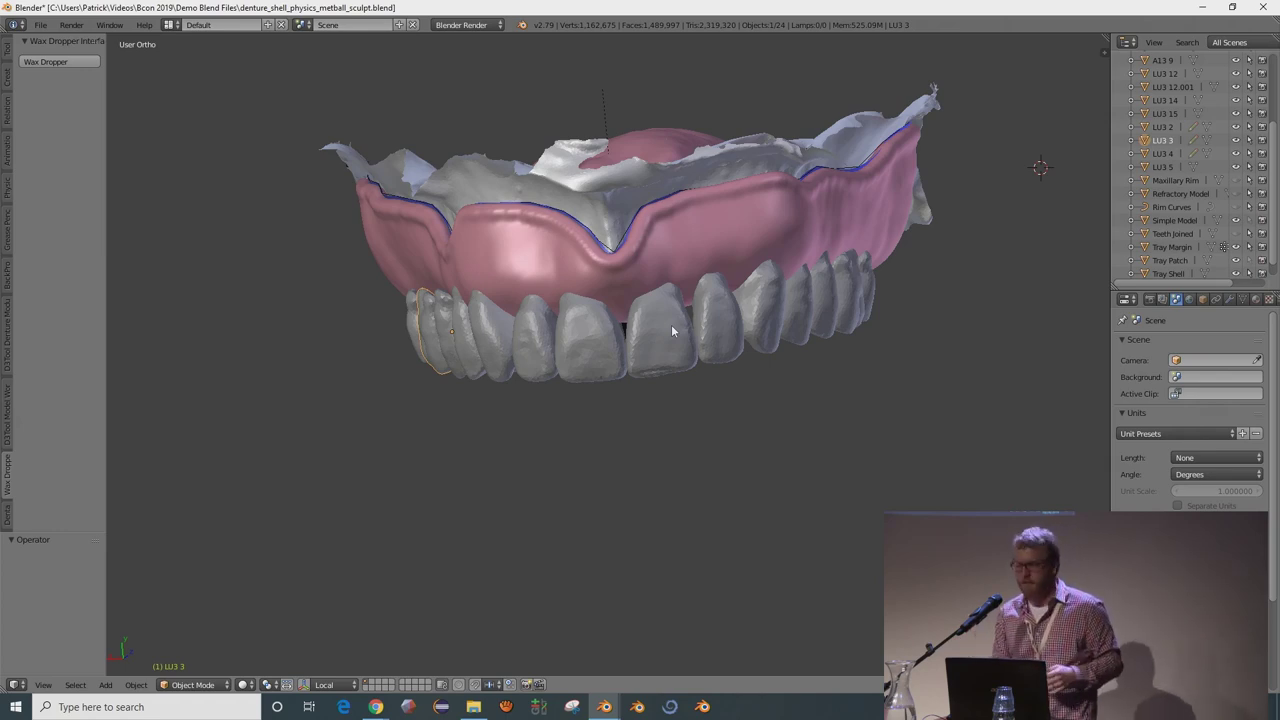
{"action": "middle_click_drag", "start_coordinate": [653, 310], "coordinate": [720, 348]}
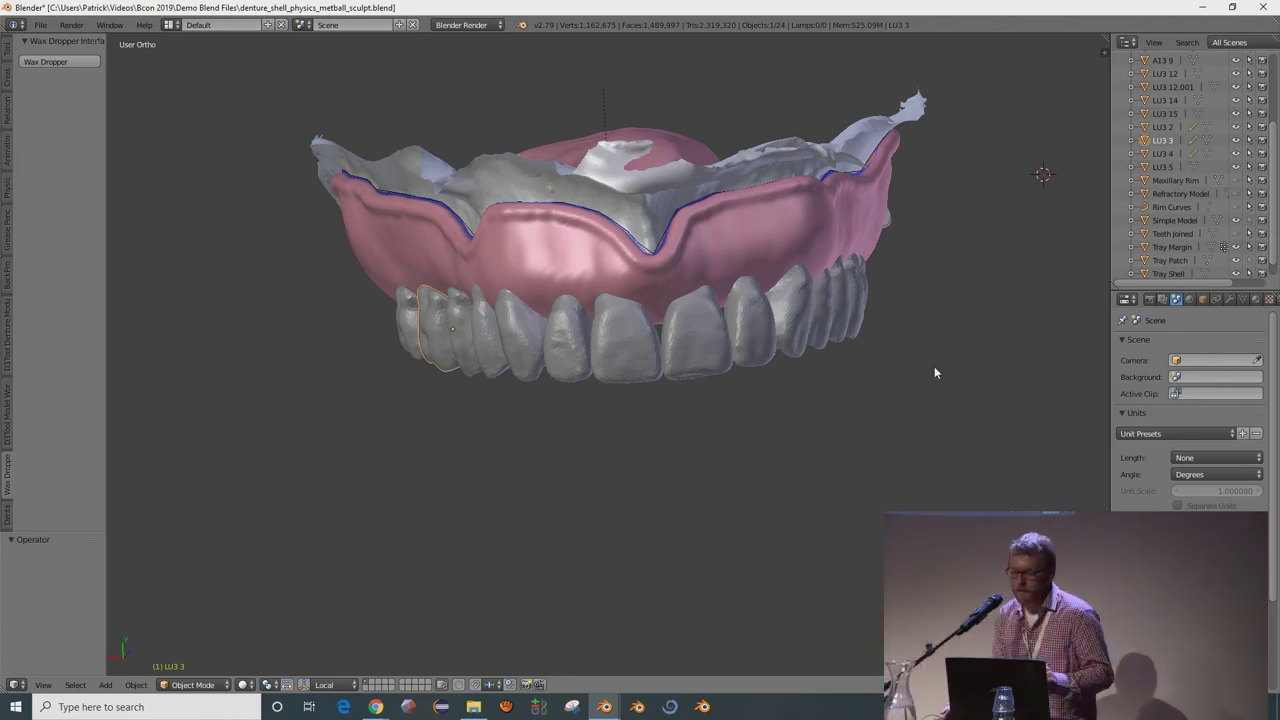
{"action": "right_click", "coordinate": [808, 237]}
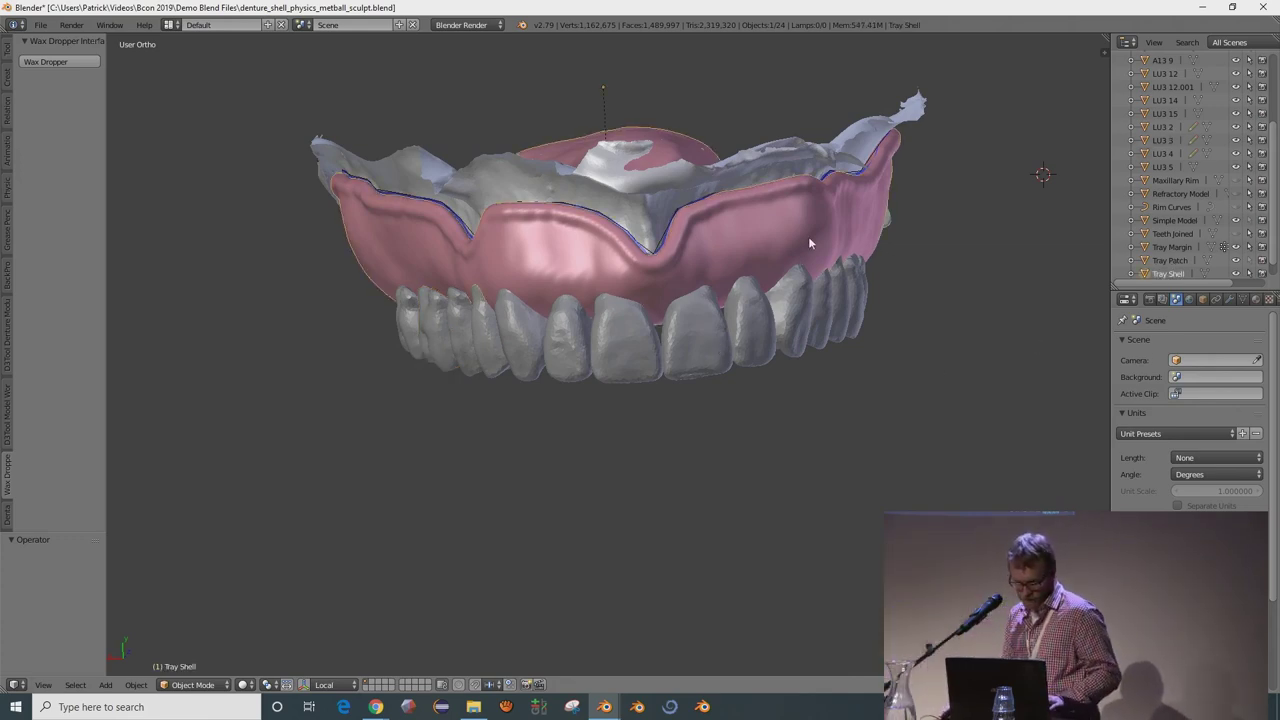
{"action": "key", "text": "h"}
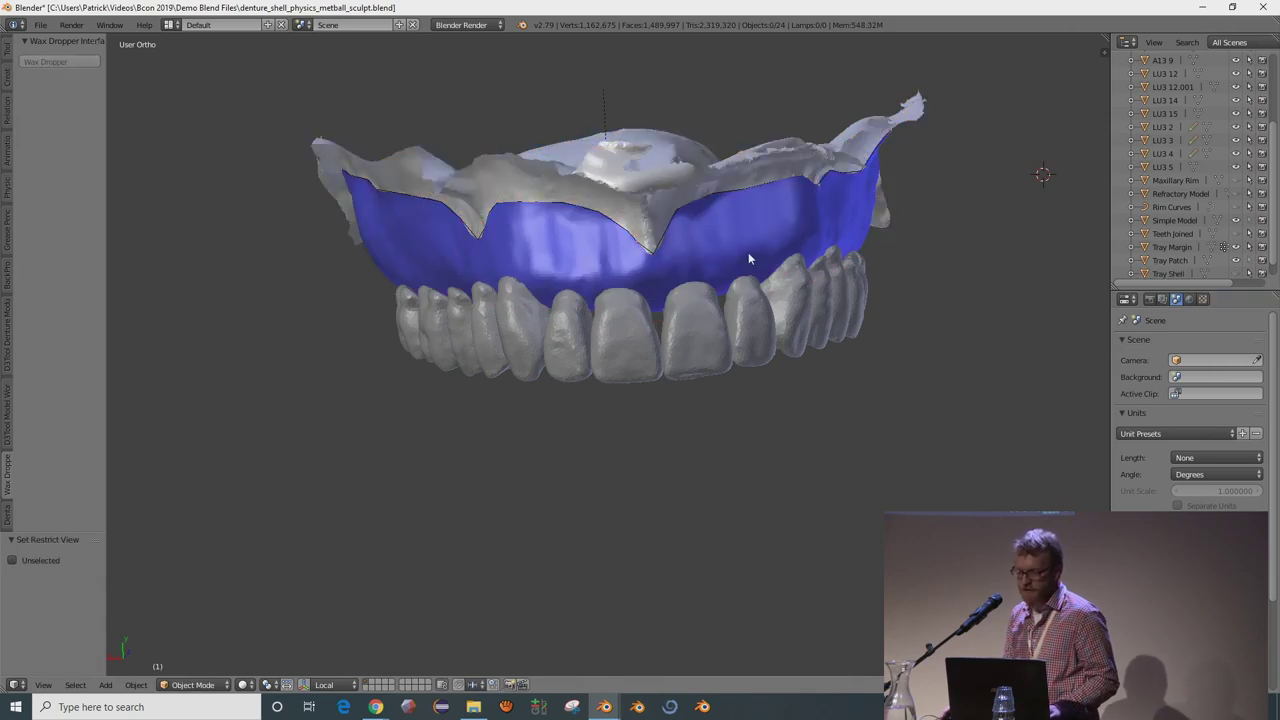
Select all the denture teeth together and start a new interactive physics session with them
{"action": "middle_click_drag", "start_coordinate": [748, 253], "coordinate": [712, 268]}
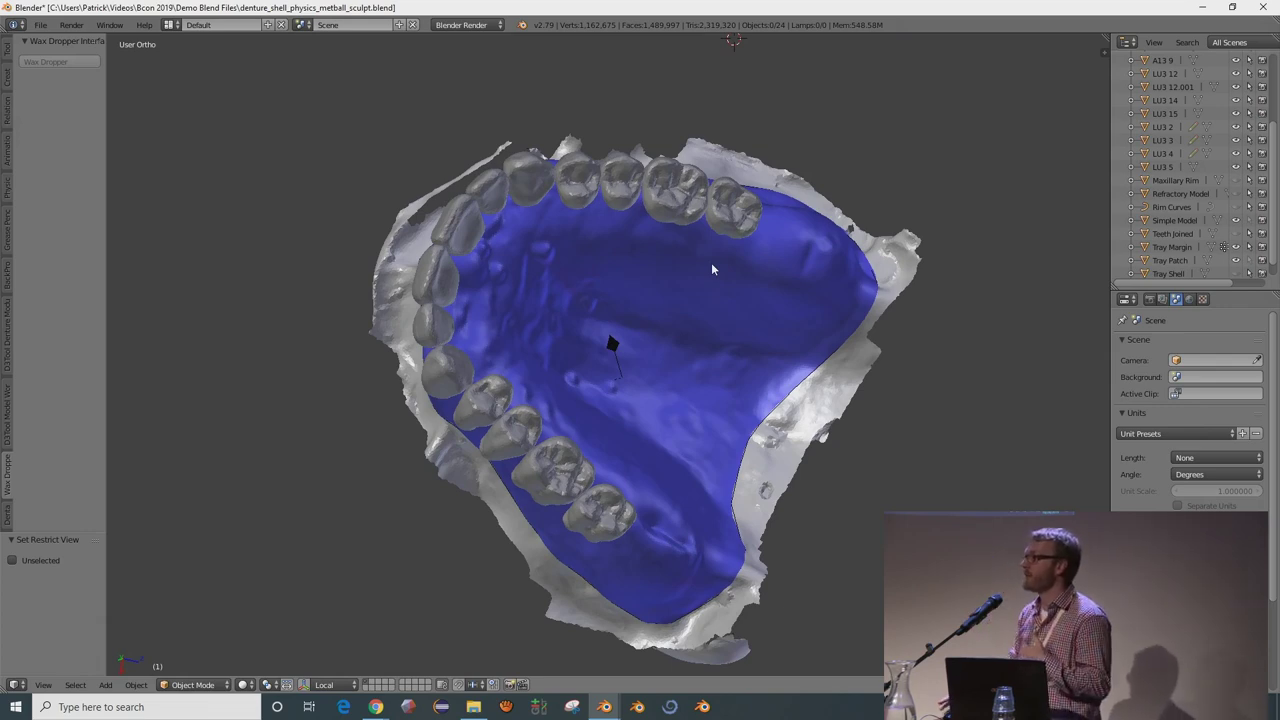
{"action": "middle_click_drag", "start_coordinate": [724, 244], "coordinate": [645, 390]}
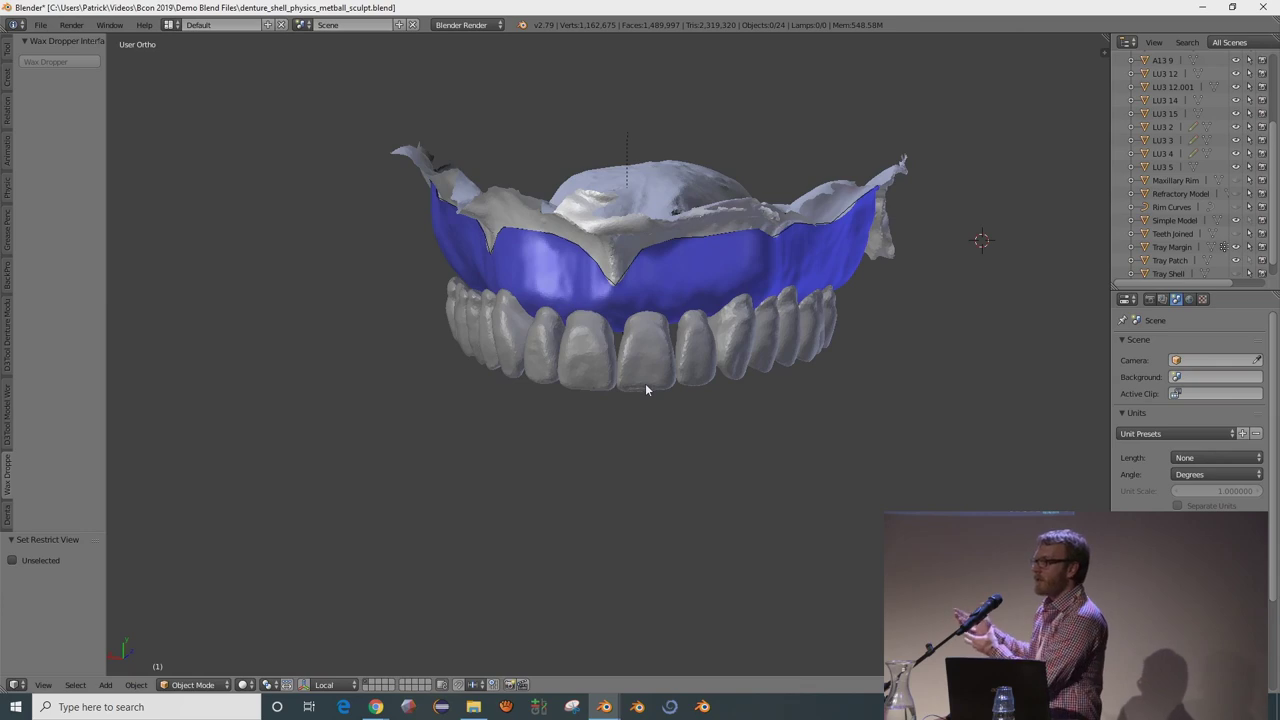
{"action": "scroll", "coordinate": [645, 390], "scroll_direction": "down", "scroll_amount": 1}
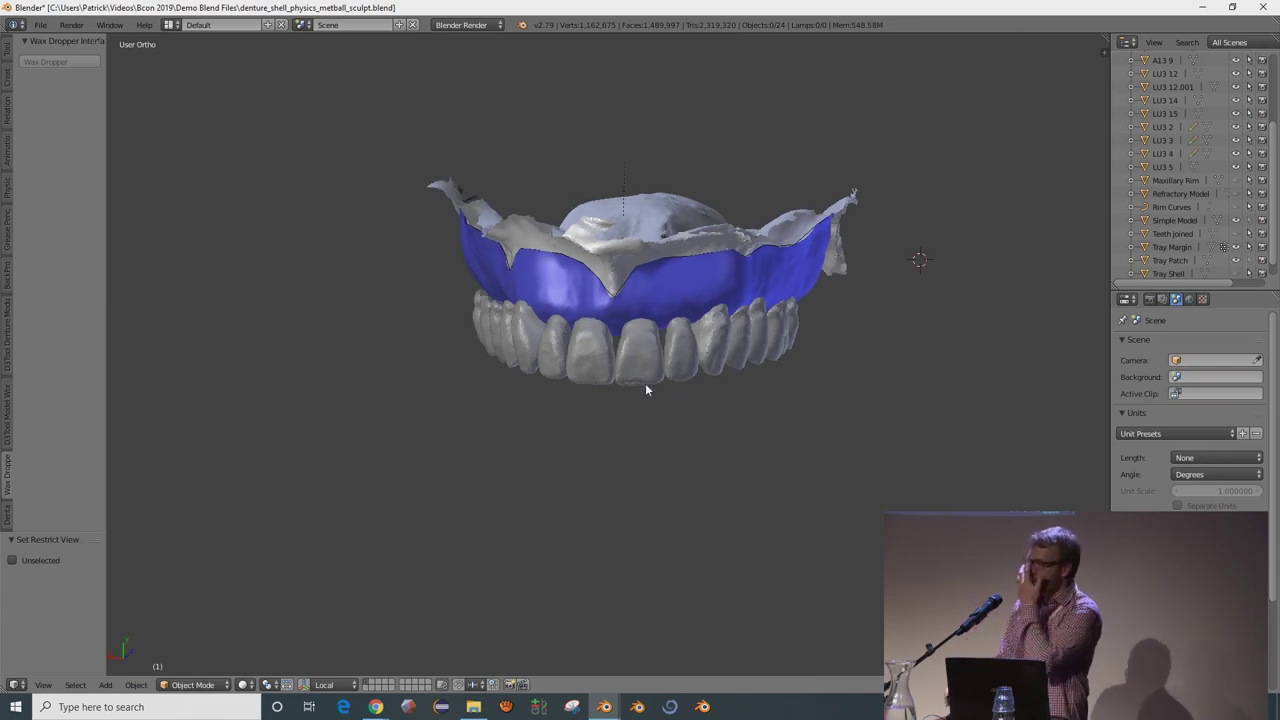
{"action": "middle_click_drag", "start_coordinate": [645, 390], "coordinate": [660, 346]}
{"action": "key", "text": "b"}
{"action": "left_click_drag", "start_coordinate": [420, 334], "coordinate": [859, 372]}
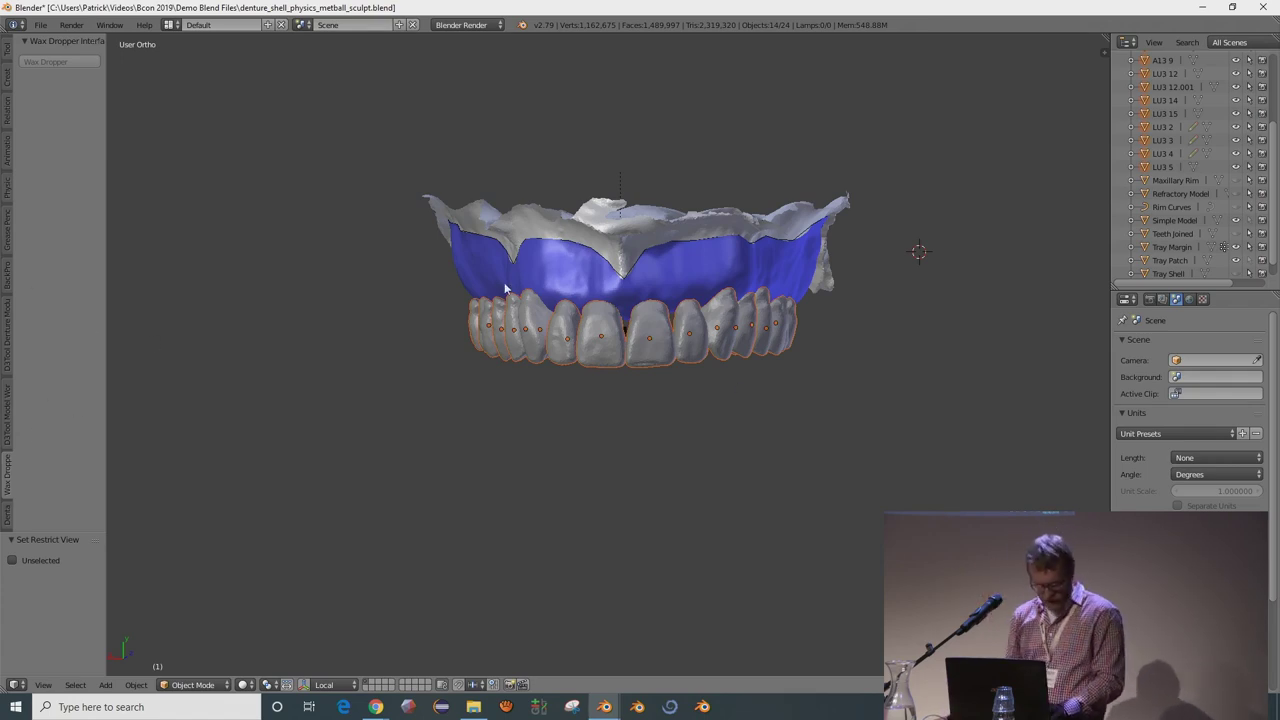
{"action": "left_click", "coordinate": [7, 192]}
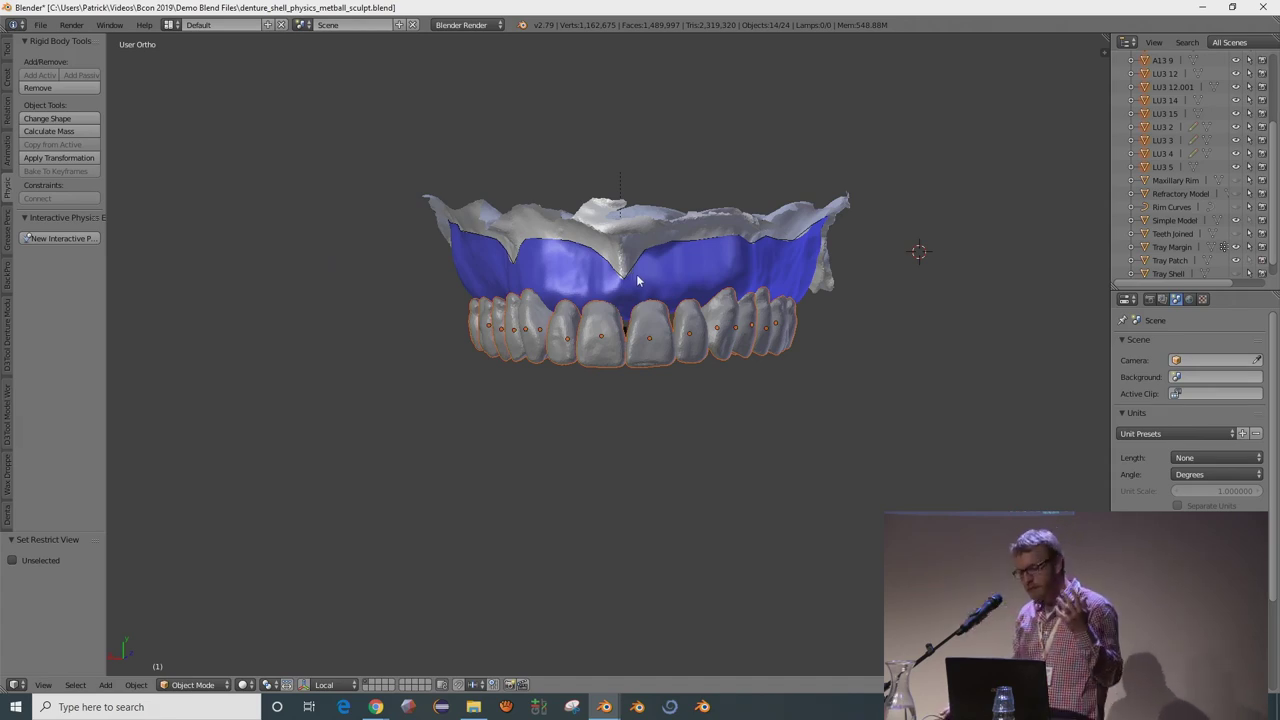
{"action": "scroll", "coordinate": [264, 240], "scroll_direction": "up", "scroll_amount": 1}
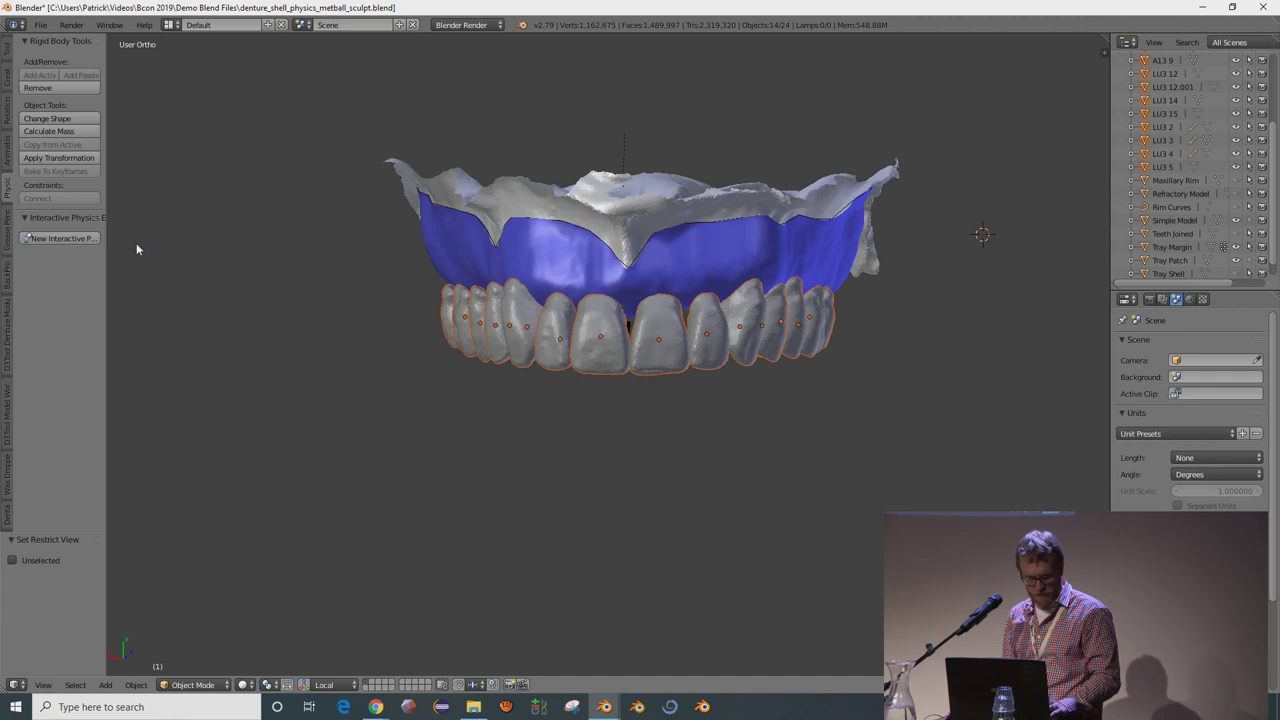
{"action": "left_click", "coordinate": [62, 238]}
Viewing the arch from the biting side, move the molars LU3 3 and LU3 14 against their neighbouring teeth
{"action": "middle_click_drag", "start_coordinate": [540, 335], "coordinate": [702, 238]}
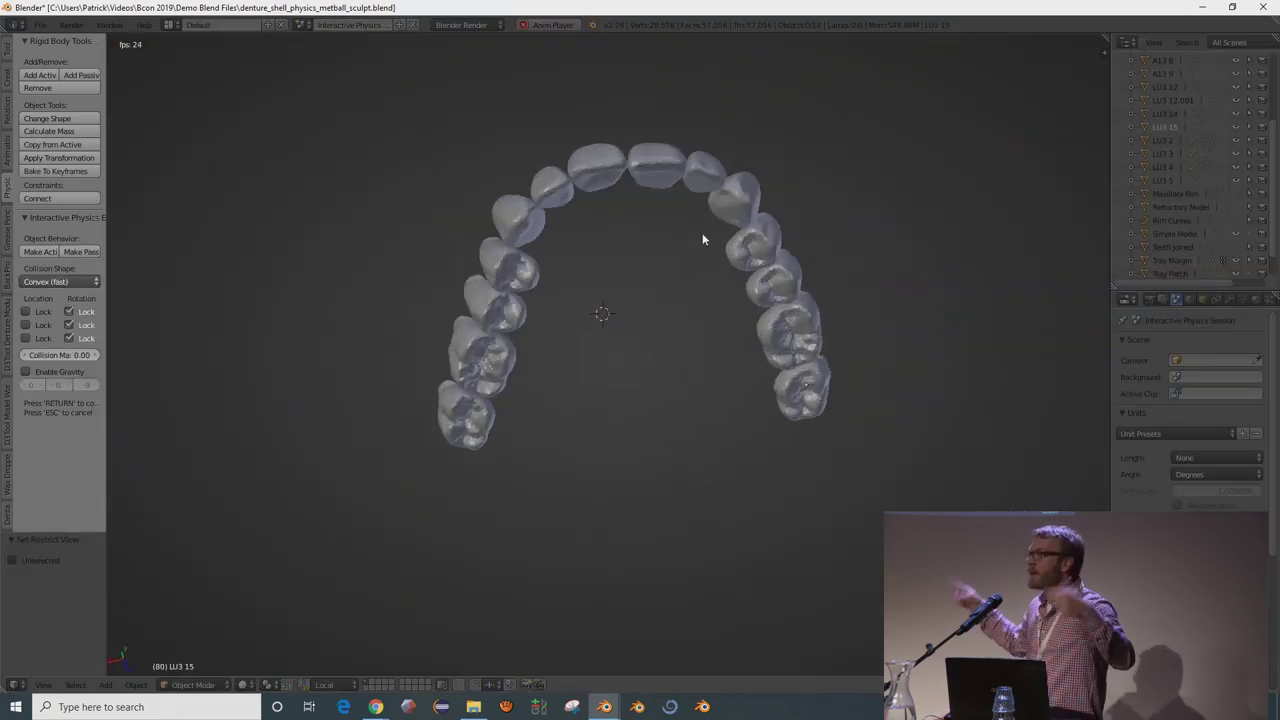
{"action": "right_click", "coordinate": [528, 359]}
{"action": "key", "text": "g"}
{"action": "left_click", "coordinate": [515, 348]}
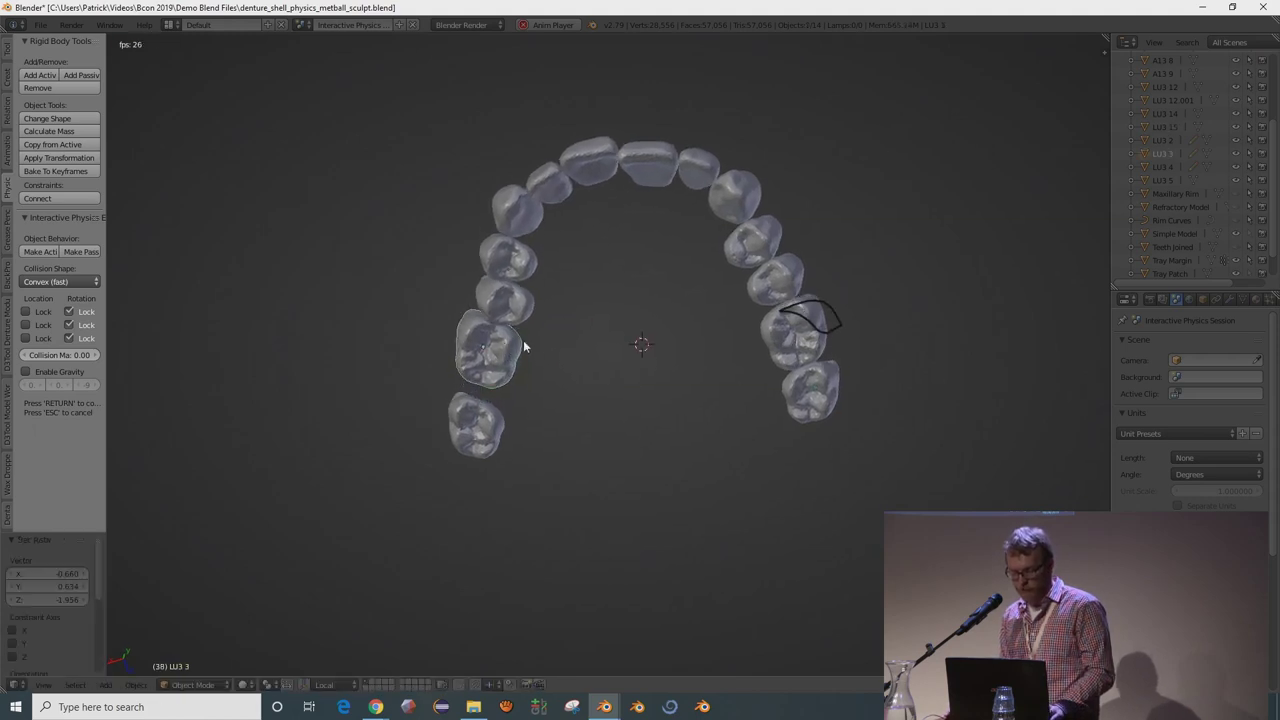
{"action": "right_click", "coordinate": [790, 330]}
{"action": "key", "text": "g"}
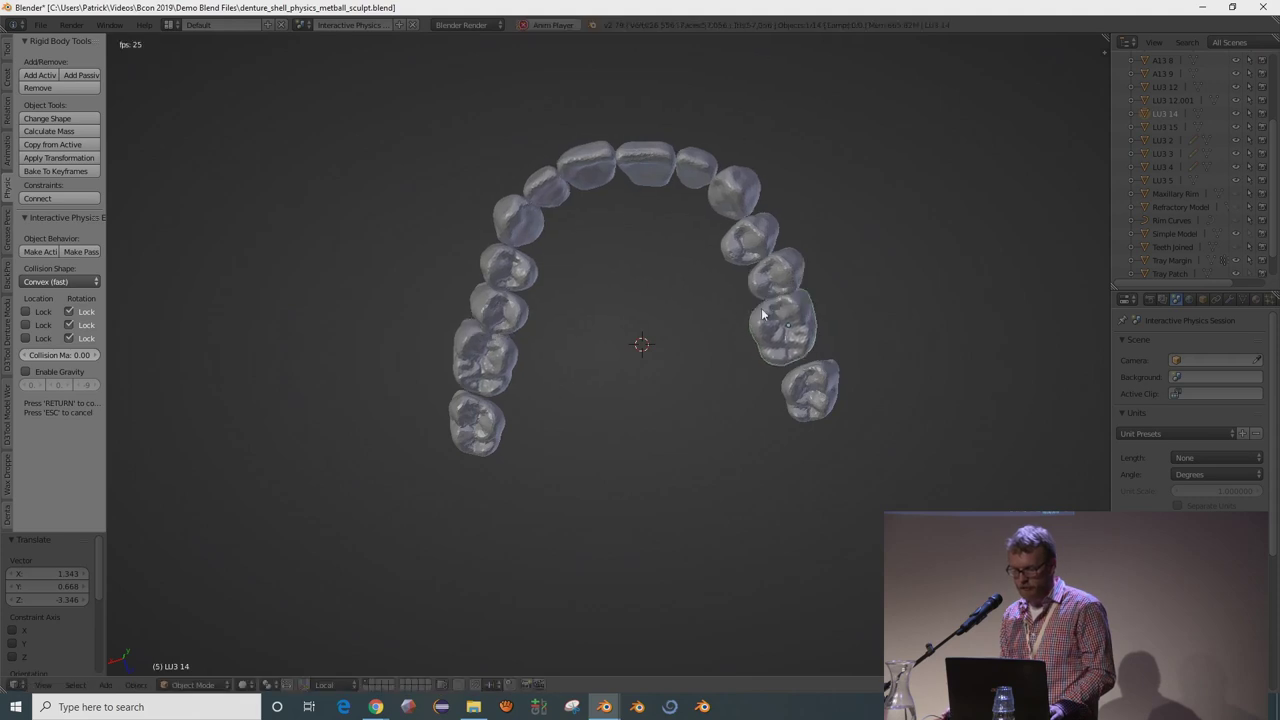
Move the premolar LU3 12 outward and shift the canine A13 11 toward the front teeth
{"action": "right_click", "coordinate": [750, 263]}
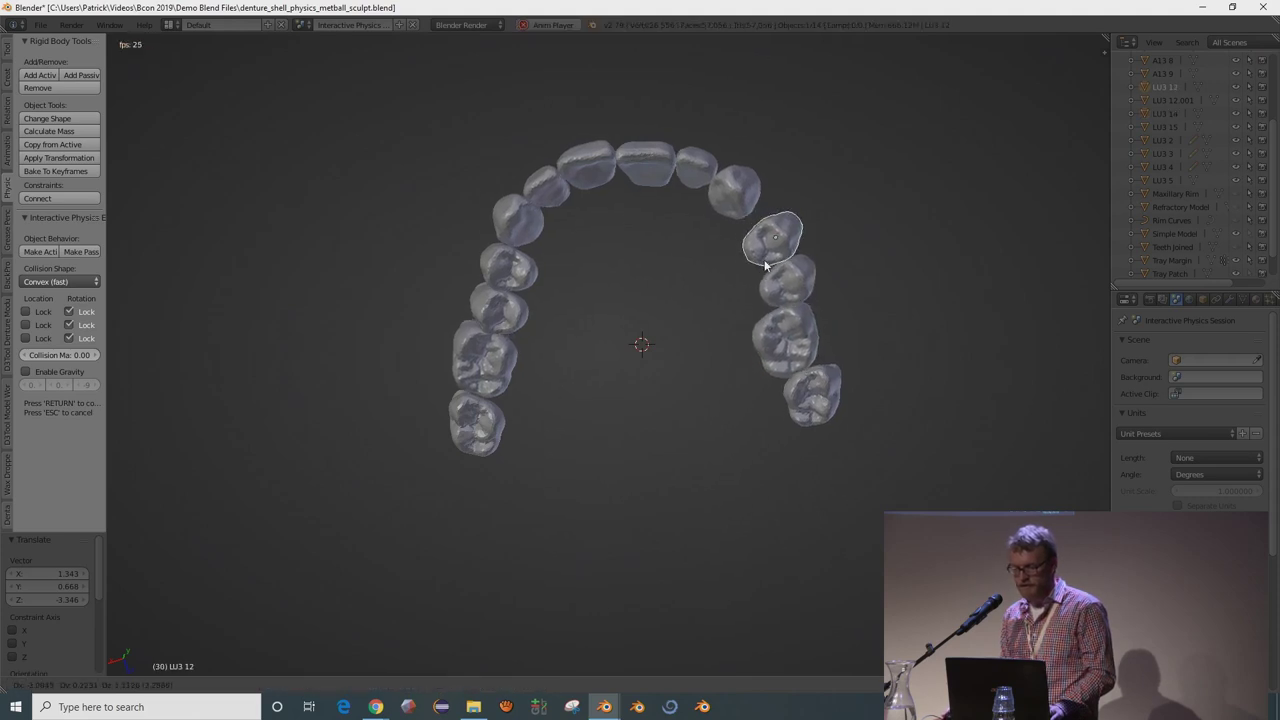
{"action": "right_click", "coordinate": [733, 215]}
{"action": "right_click_drag", "start_coordinate": [733, 215], "coordinate": [712, 200]}
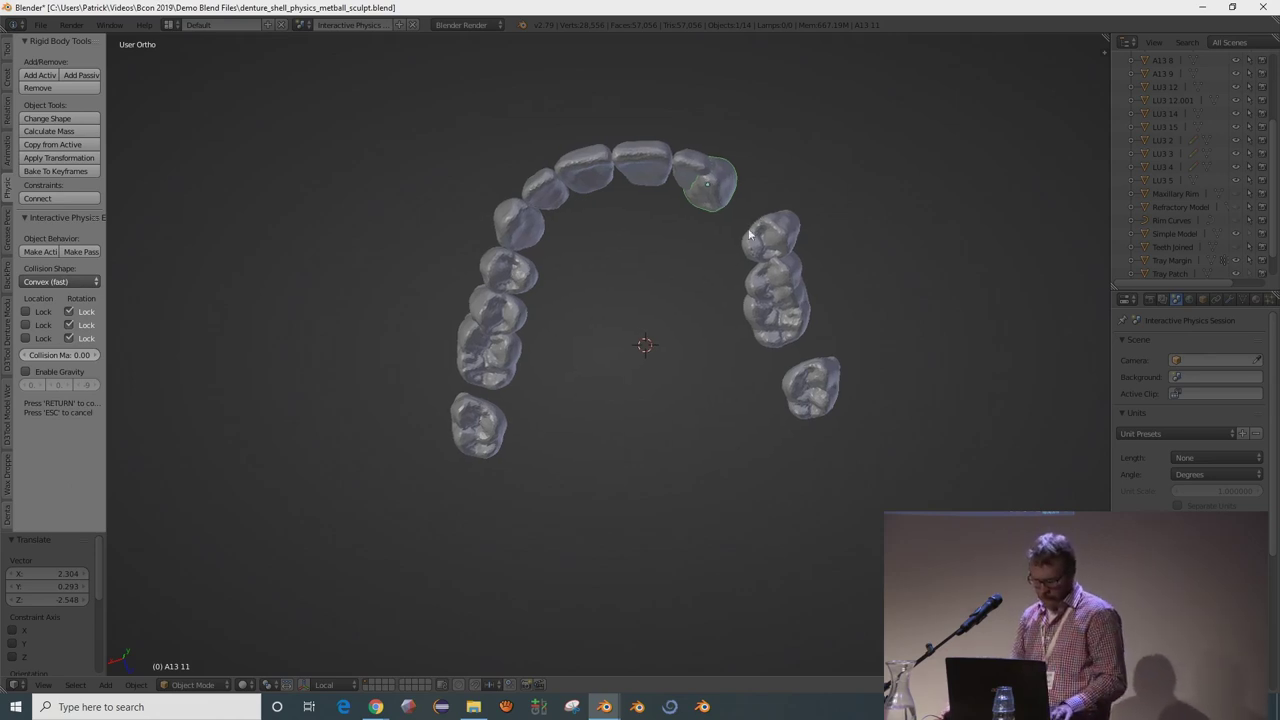
Finish the interactive physics session keeping the tooth positions, and hide the selected teeth
{"action": "key", "text": "Return"}
{"action": "middle_click_drag", "start_coordinate": [707, 257], "coordinate": [675, 296]}
{"action": "key", "text": "h"}
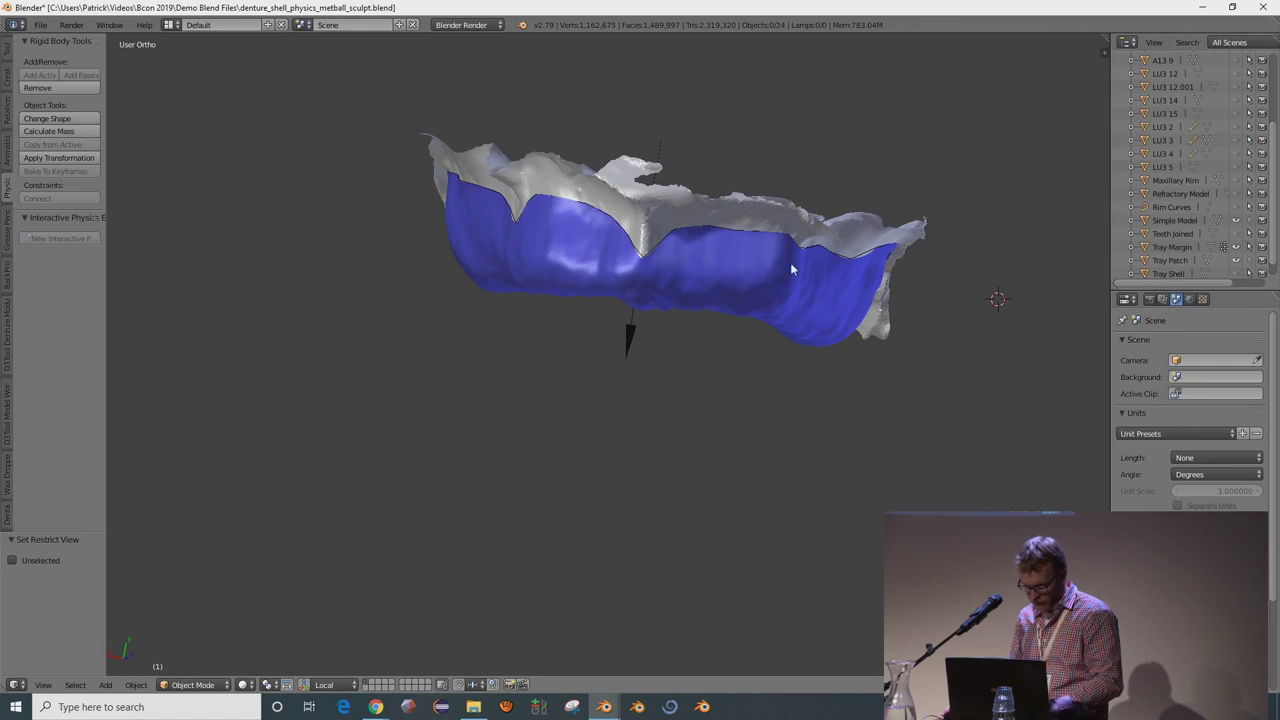
Deselect everything and hide the Tray Margin outline around the blue patch
{"action": "key", "text": "a"}
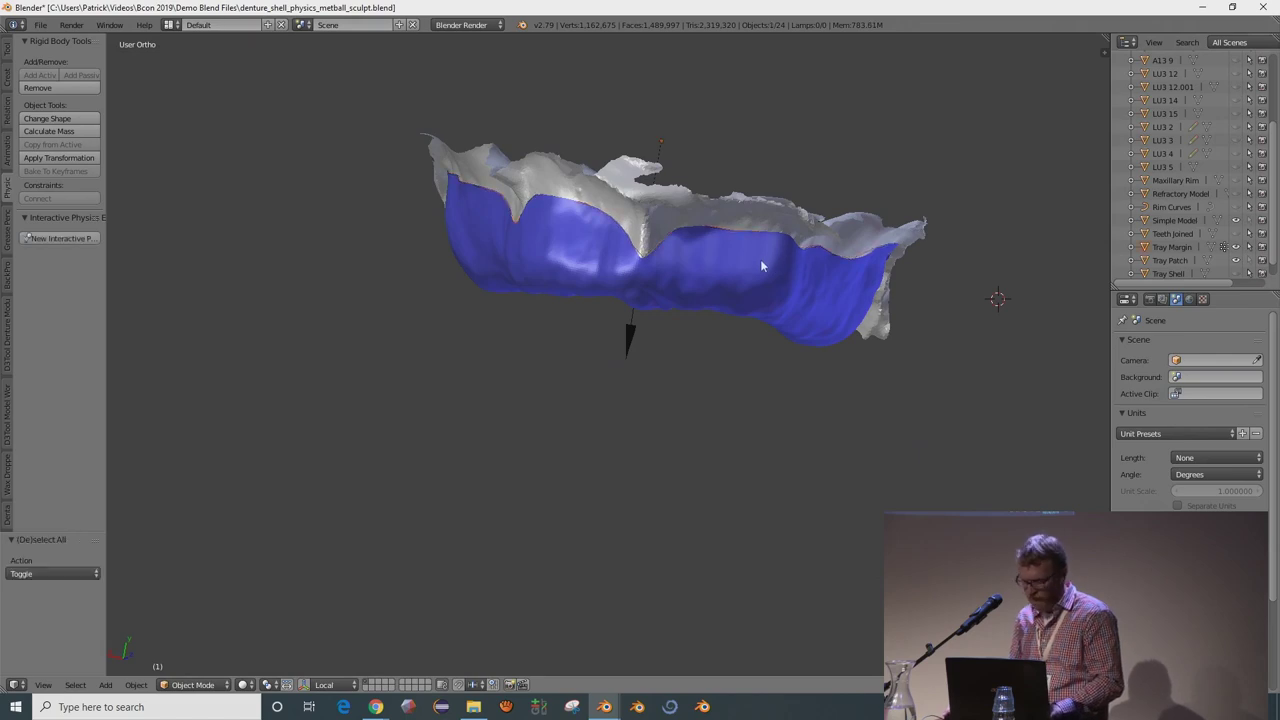
{"action": "key", "text": "h"}
{"action": "scroll", "coordinate": [1183, 177], "scroll_direction": "up", "scroll_amount": 4}
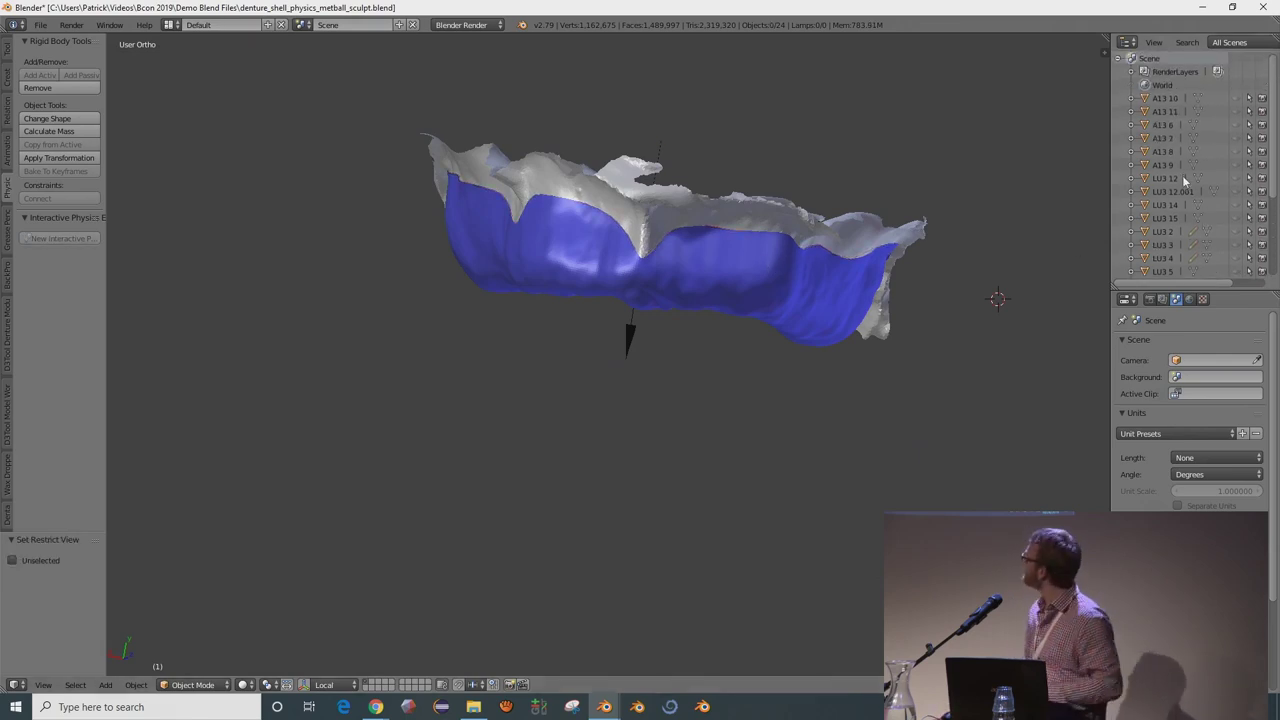